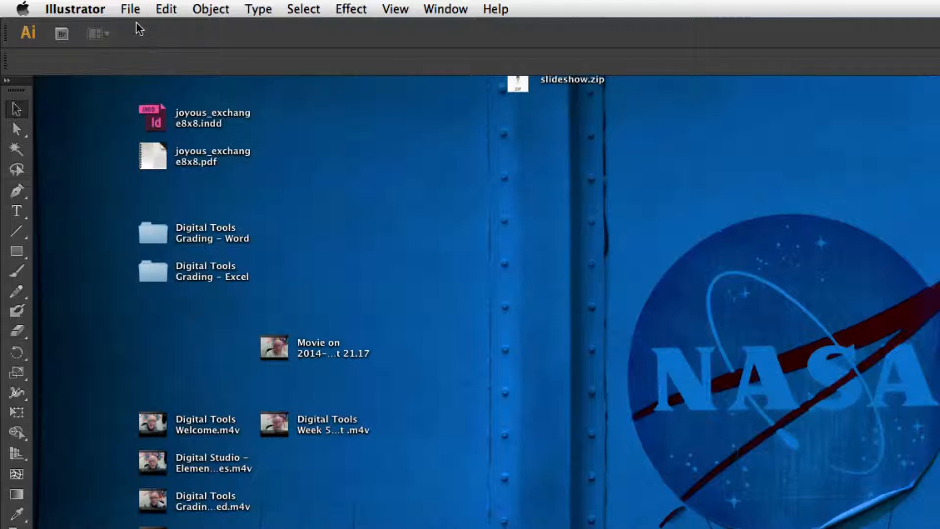
Start a new document named test with the Print profile.
left_click(130, 10)
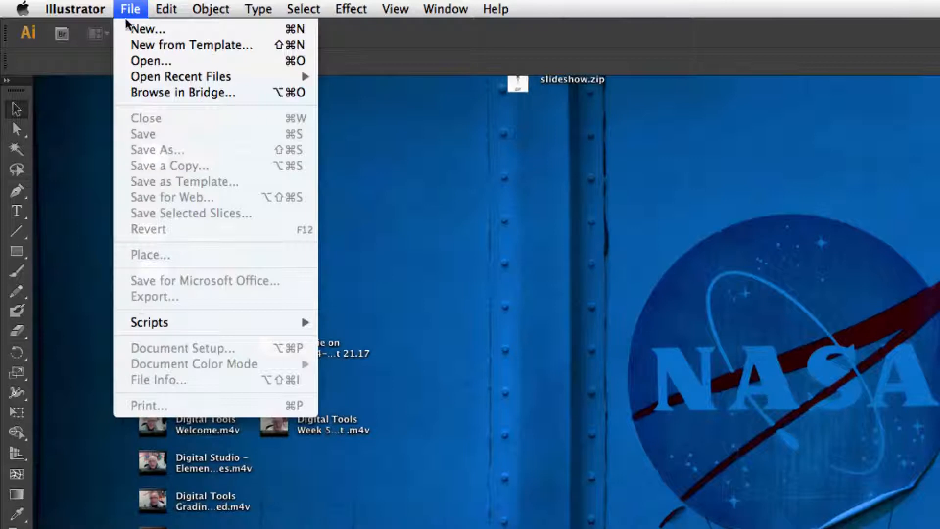
mouse_move(153, 76)
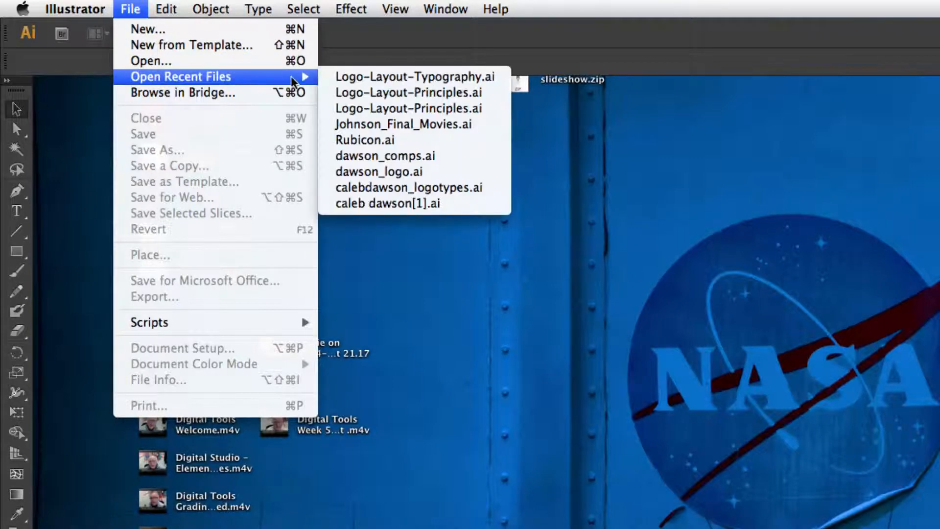
left_click(142, 31)
mouse_move(175, 91)
left_mouse_down()
mouse_move(169, 99)
mouse_move(190, 93)
left_mouse_up()
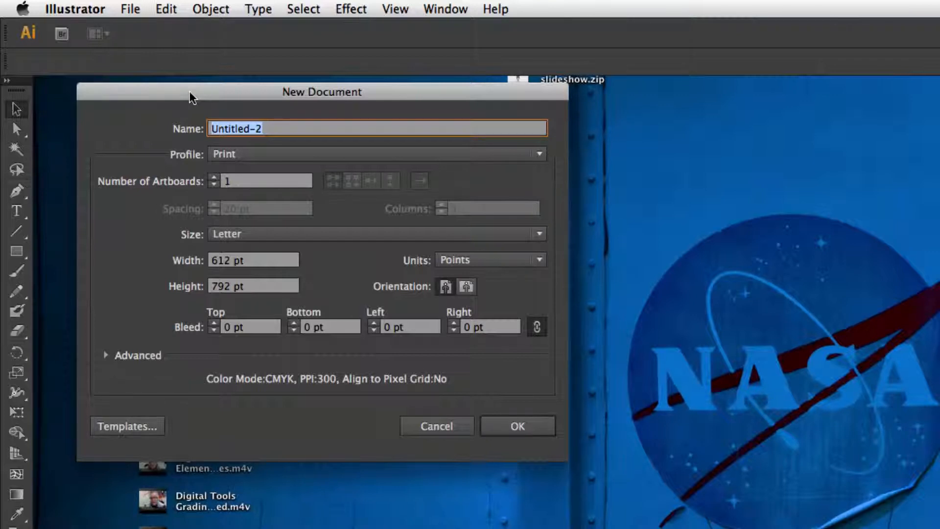
type("test")
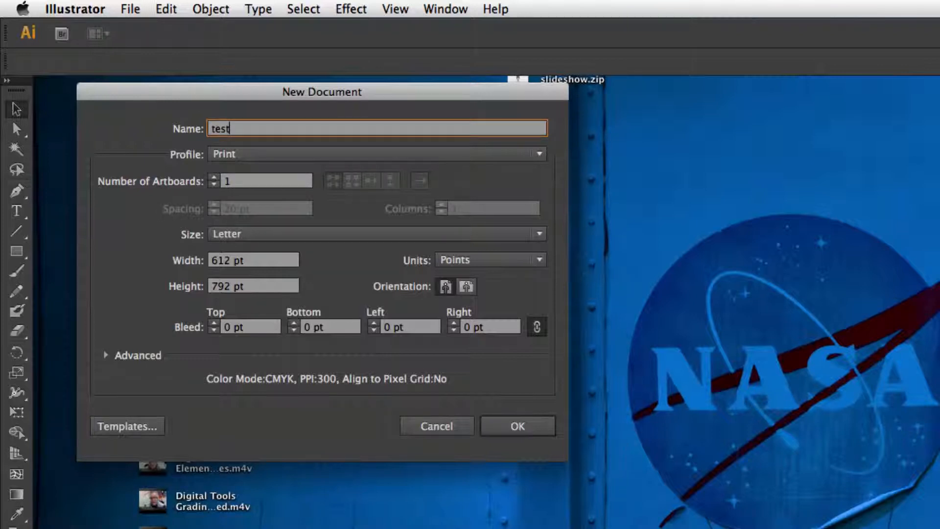
left_click(271, 155)
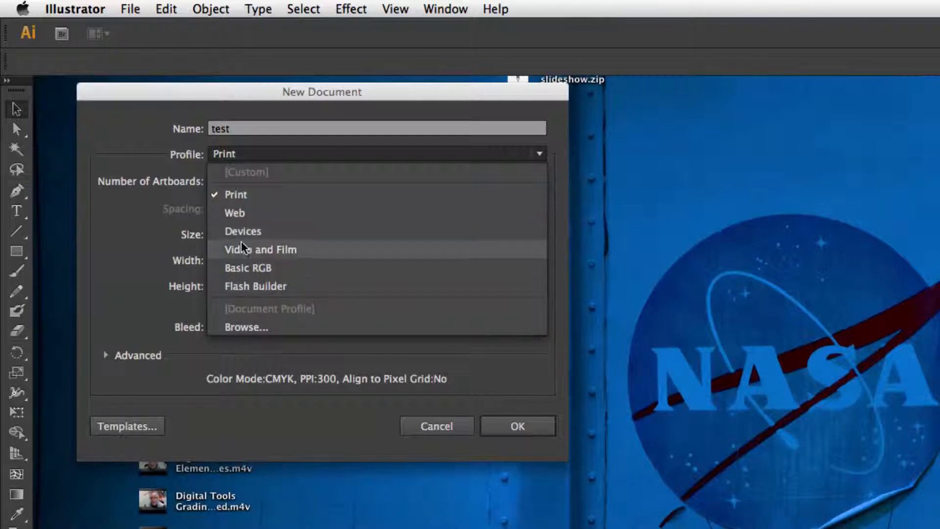
left_click(239, 194)
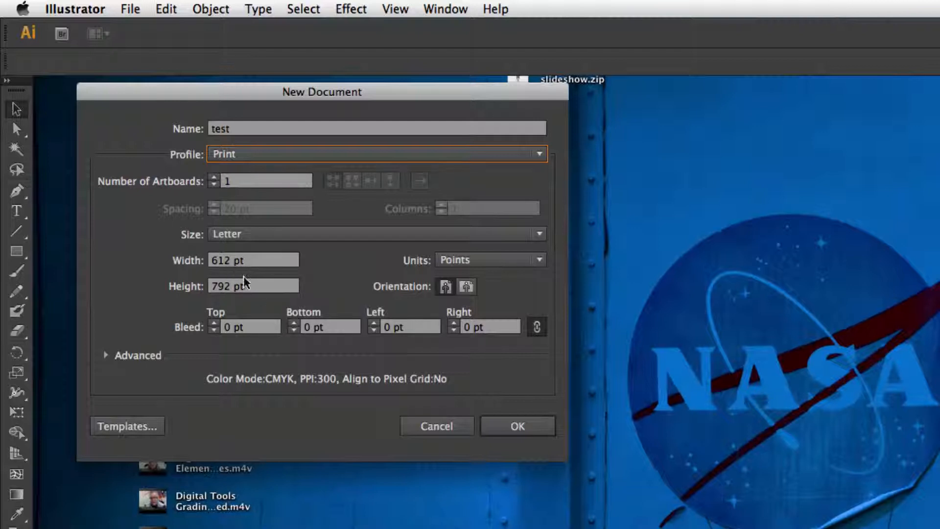
Keep the Letter page size, set the units to Inches, and create the document.
left_click(264, 233)
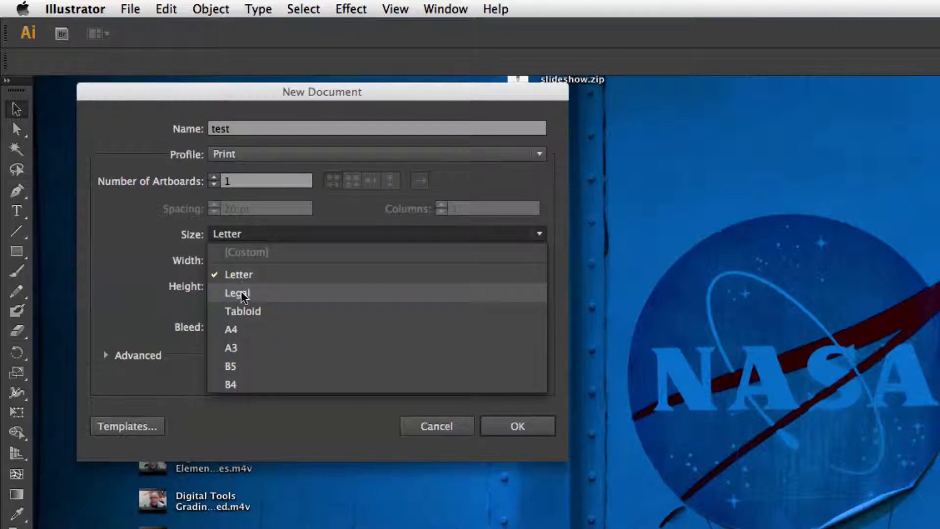
left_click(151, 211)
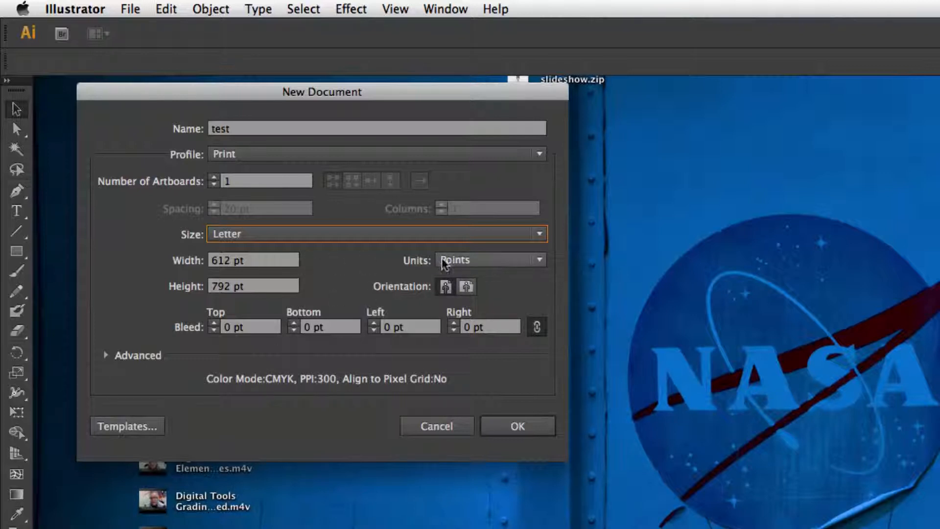
left_click(497, 261)
left_click(477, 310)
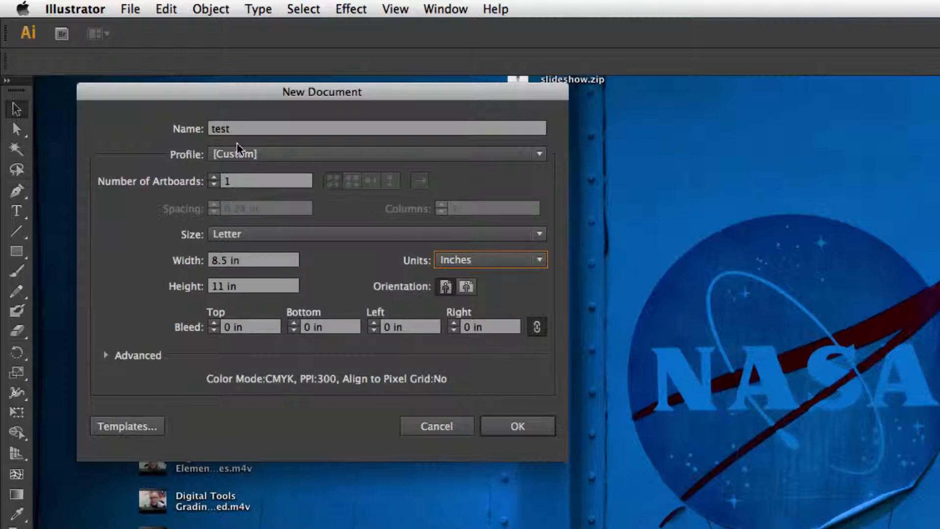
left_click_drag(257, 100, 224, 90)
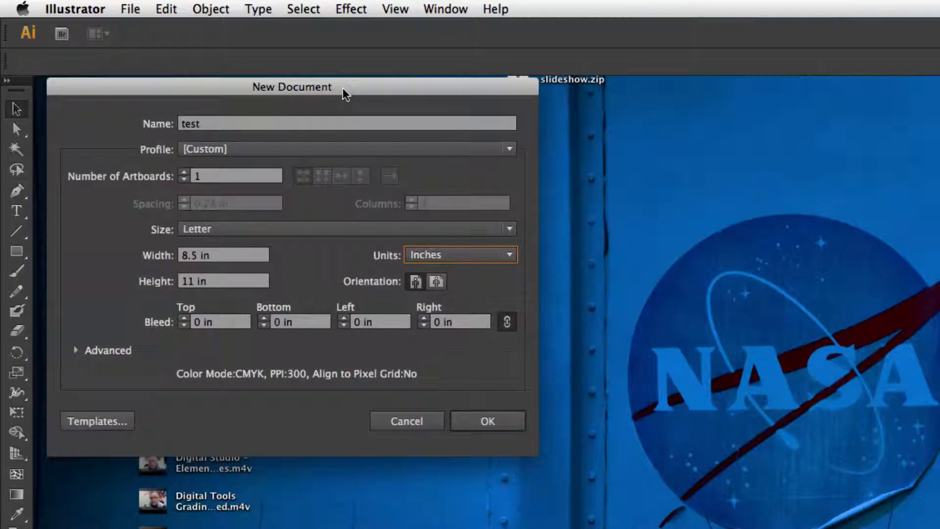
left_click_drag(345, 89, 348, 96)
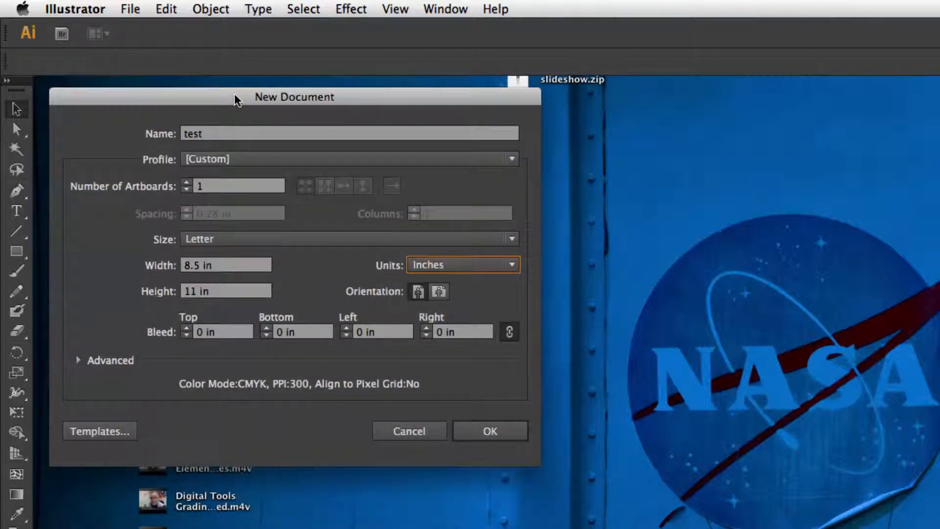
left_click_drag(235, 95, 221, 85)
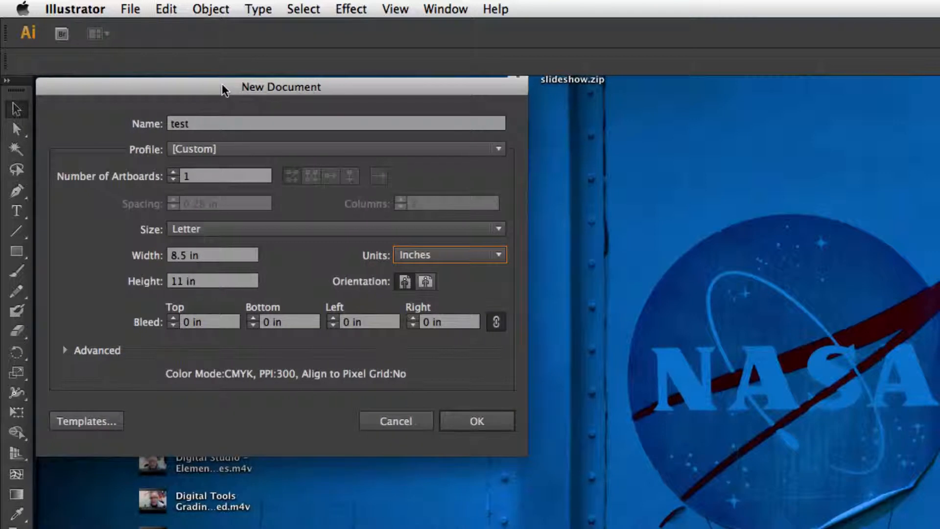
left_click_drag(222, 84, 223, 86)
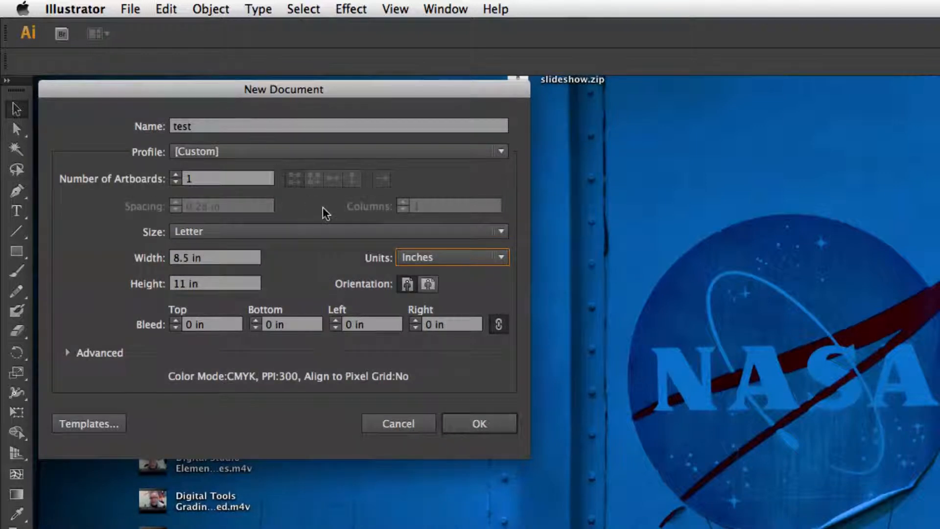
left_click(454, 424)
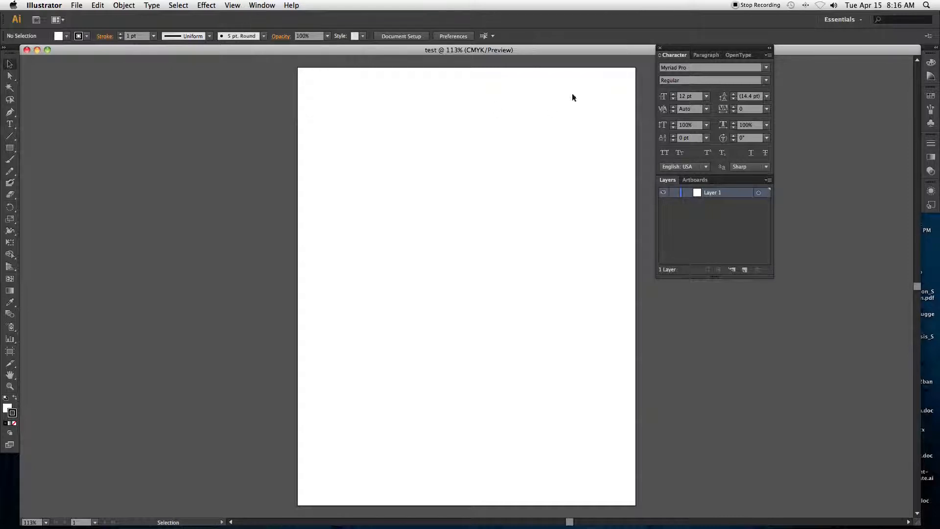
Move the floating type panel group down slightly and view its Paragraph and OpenType settings.
left_click_drag(670, 52, 670, 77)
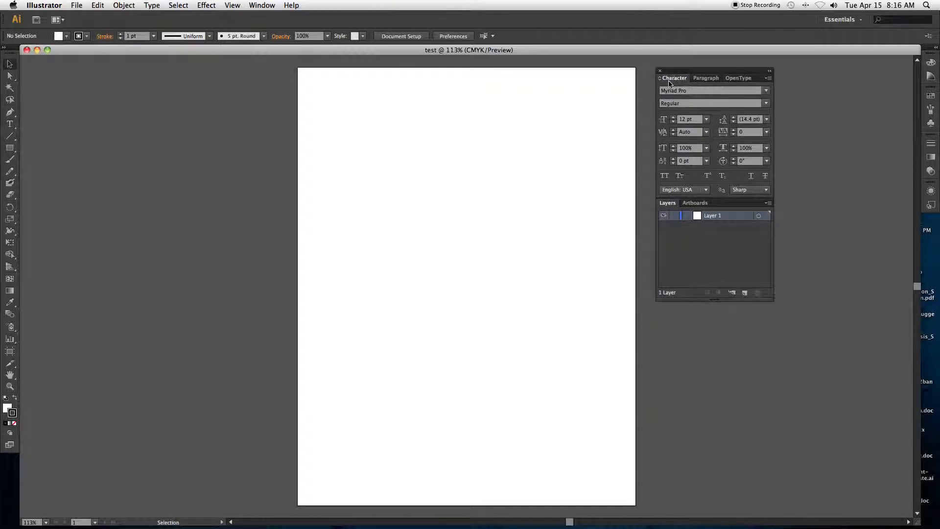
left_click(697, 80)
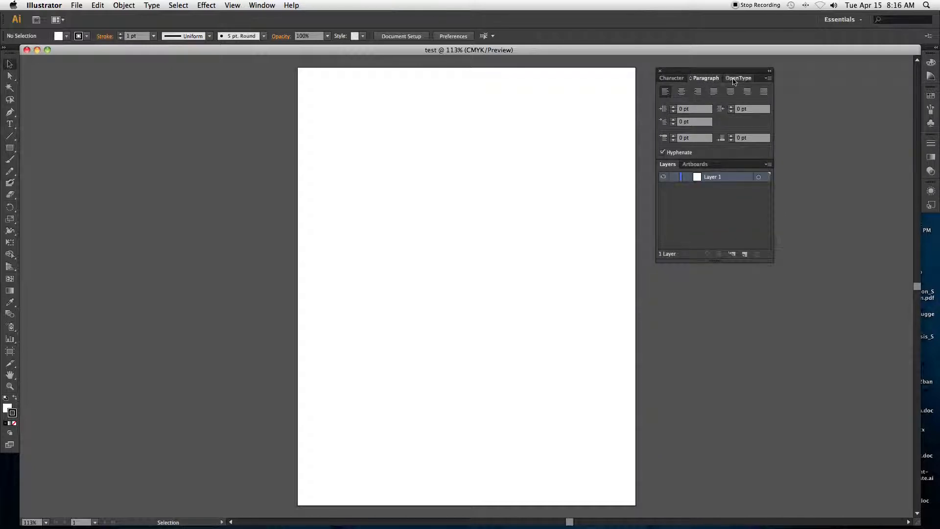
left_click(737, 78)
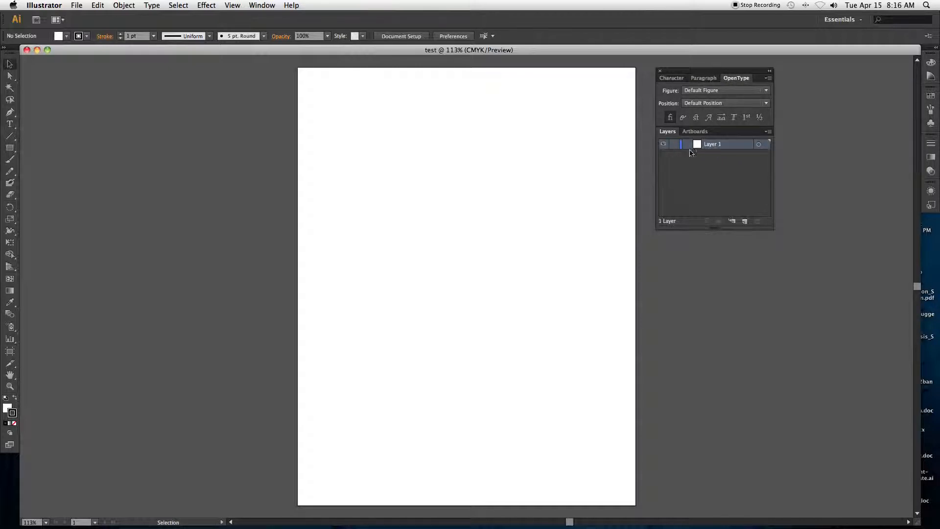
Reset the Essentials workspace.
left_click(267, 6)
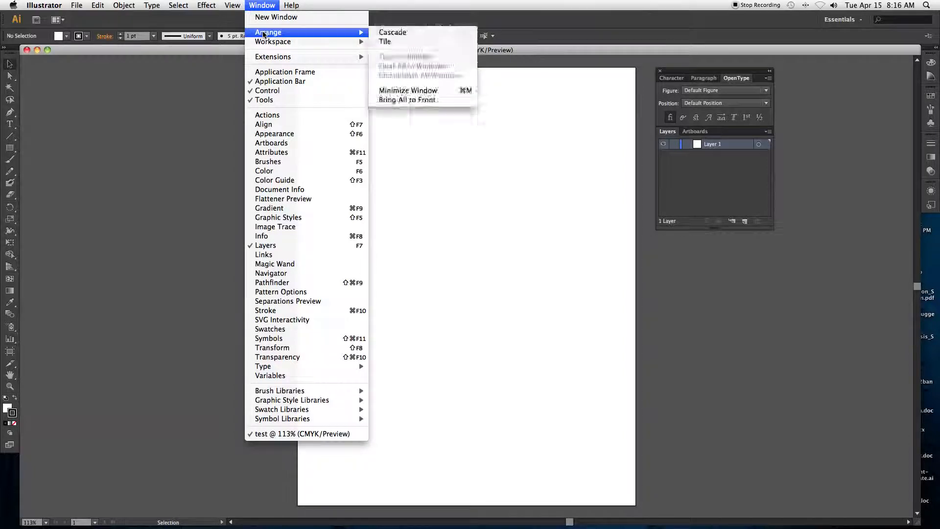
mouse_move(263, 42)
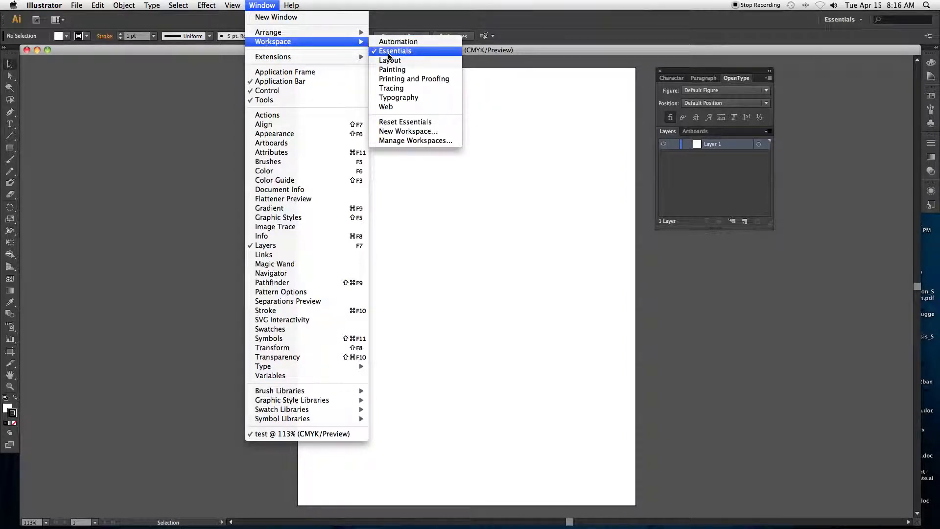
left_click(392, 120)
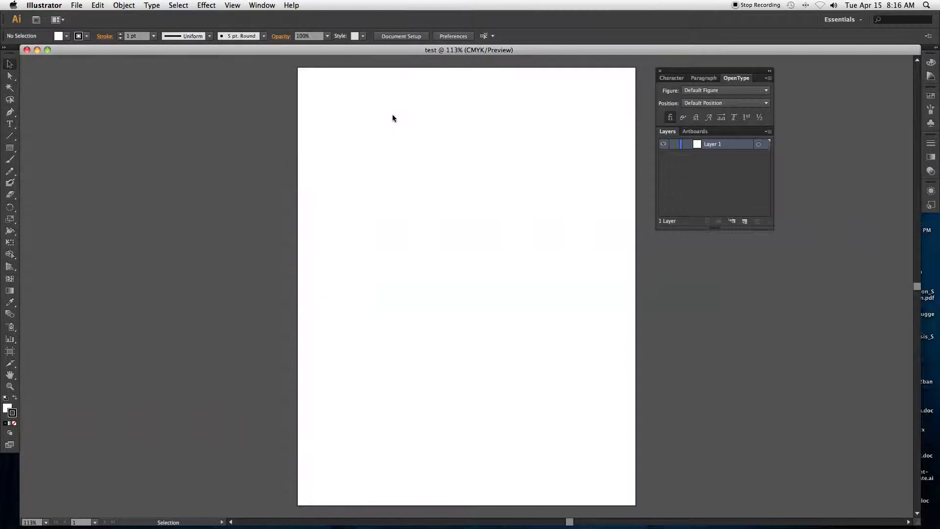
Switch the workspace to Layout.
left_click(253, 6)
mouse_move(263, 42)
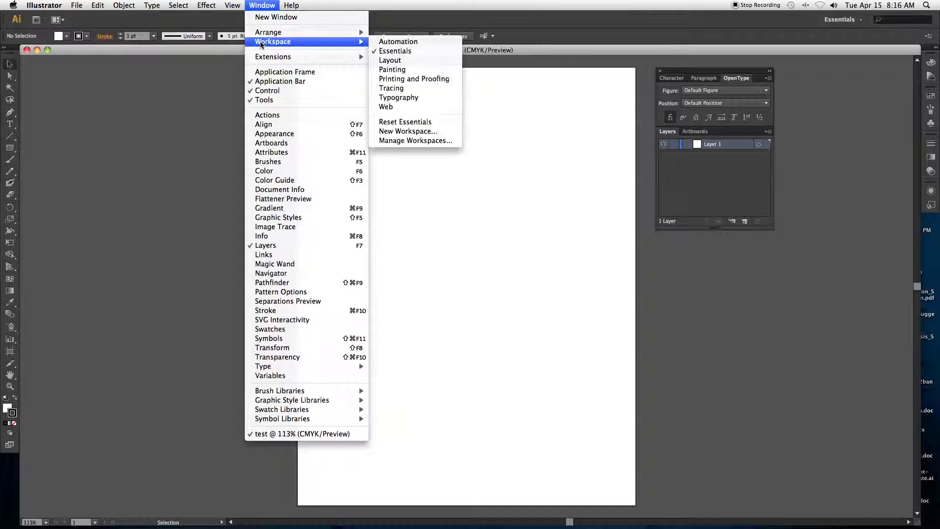
left_click(389, 60)
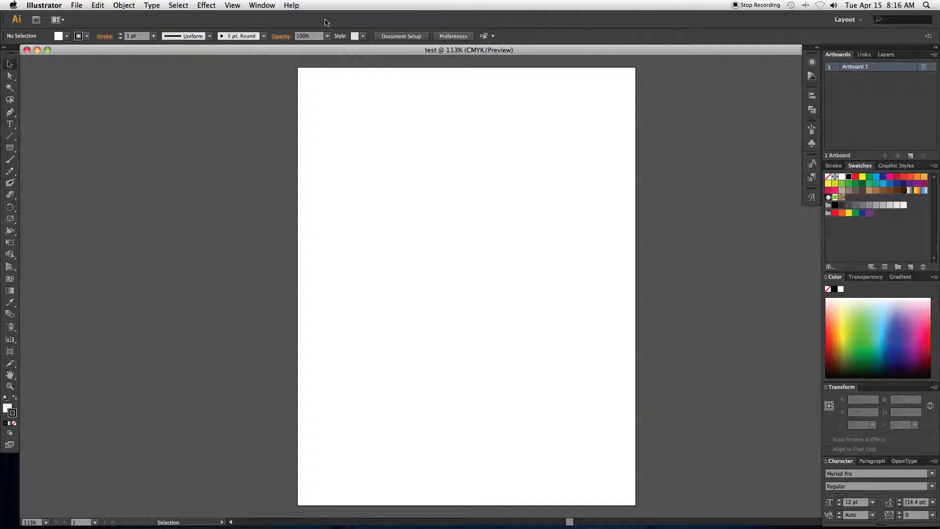
left_click(269, 9)
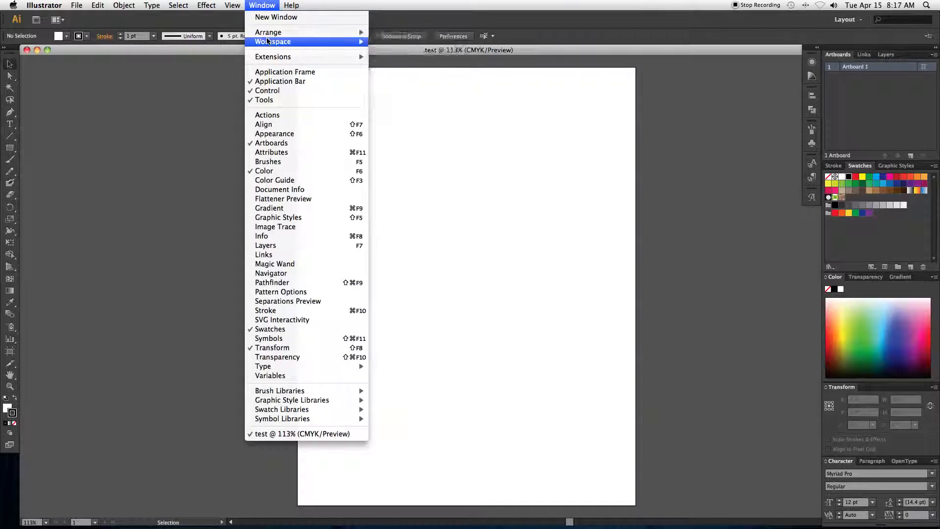
mouse_move(348, 43)
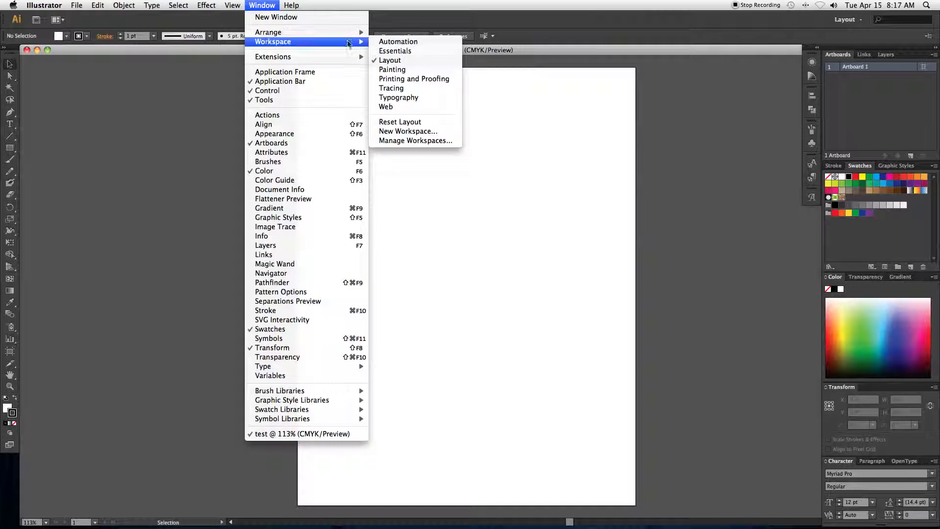
left_click(392, 61)
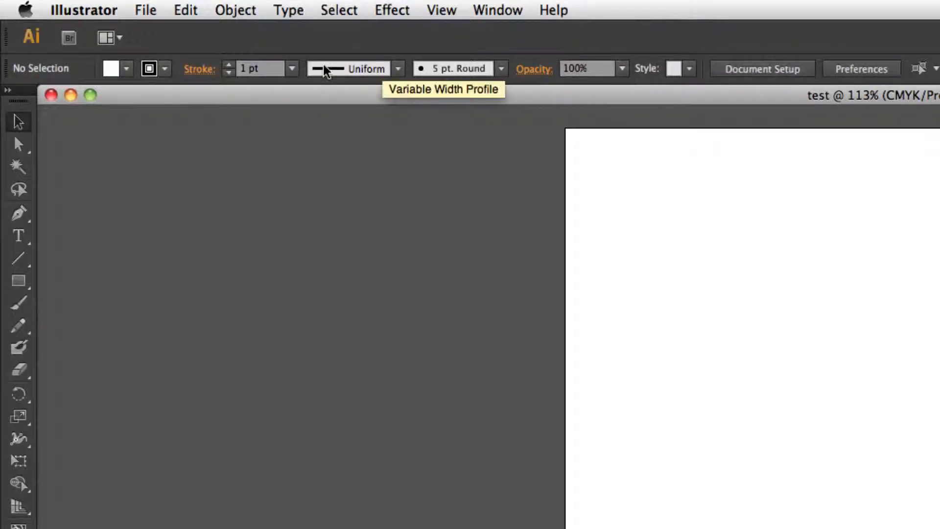
Compare the options offered for the Direct Selection, Magic Wand and Type tools, and return to the Selection tool.
left_click(18, 146)
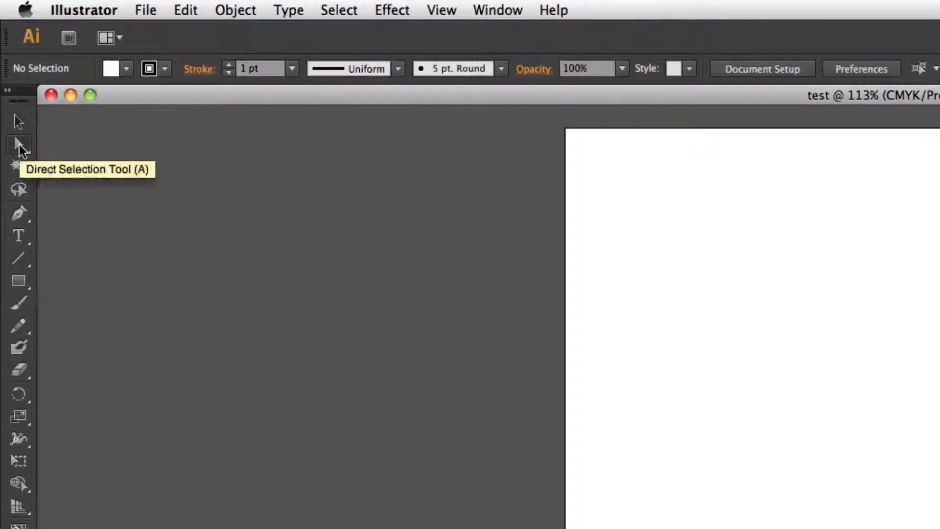
left_click(19, 166)
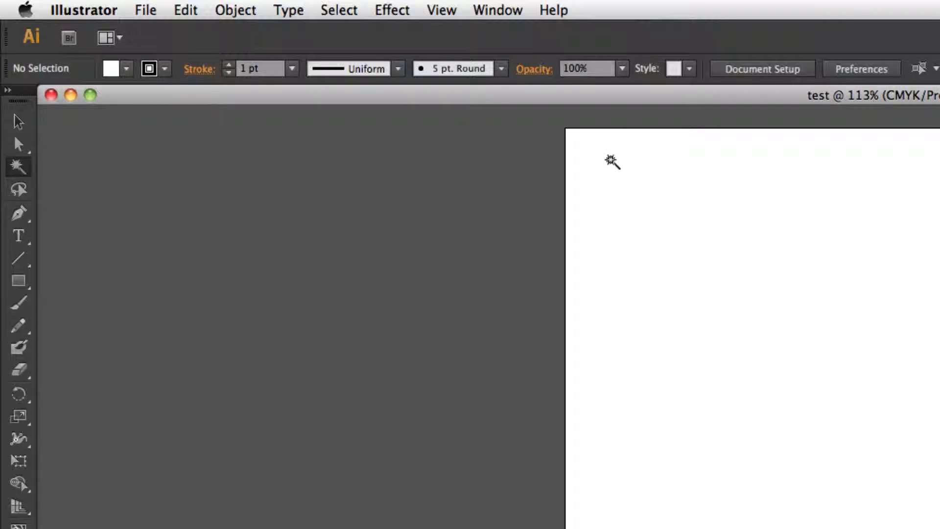
left_click(20, 236)
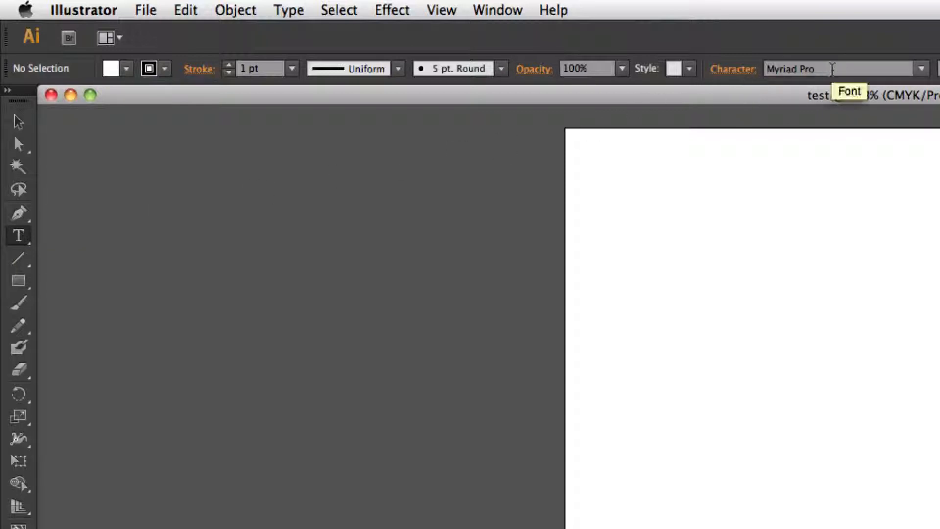
left_click(16, 123)
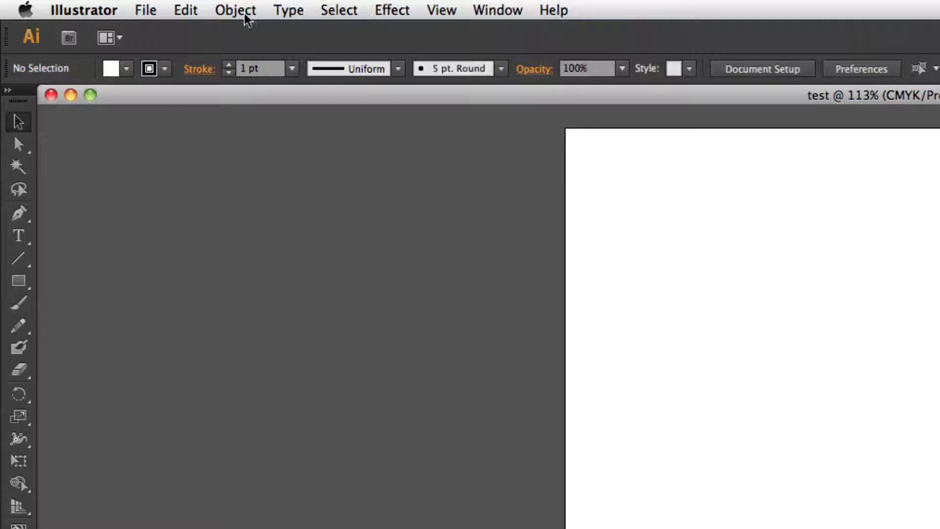
left_click(186, 11)
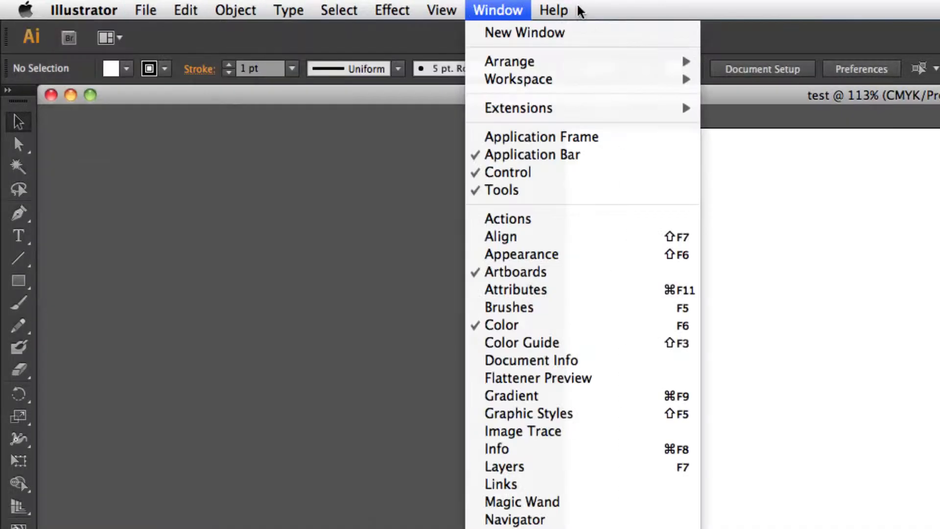
left_click(587, 11)
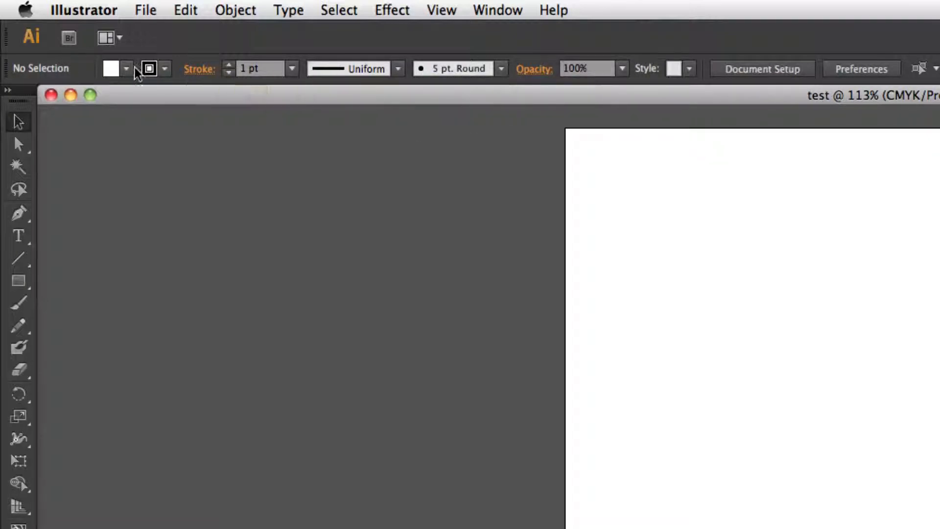
Examine the available stroke weights, variable width profiles and brush definitions without choosing any.
left_click(291, 70)
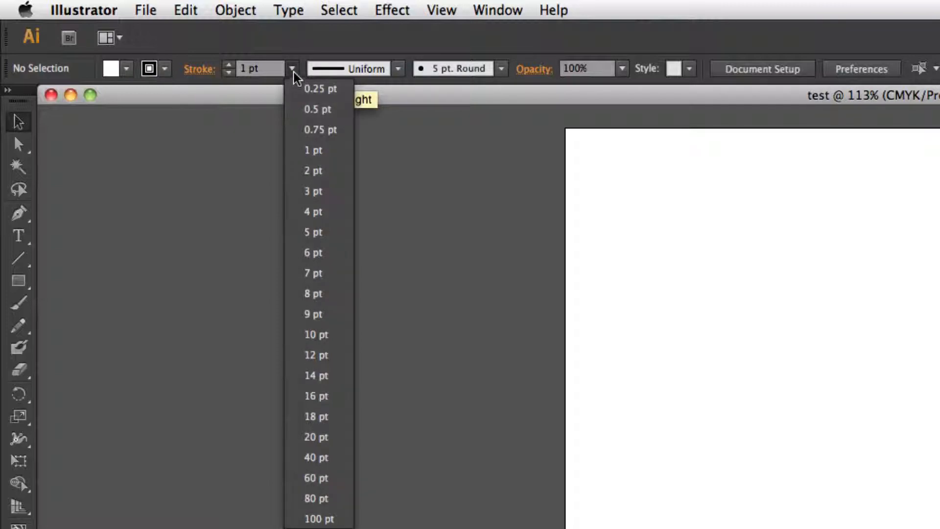
left_click(398, 71)
left_click(398, 71)
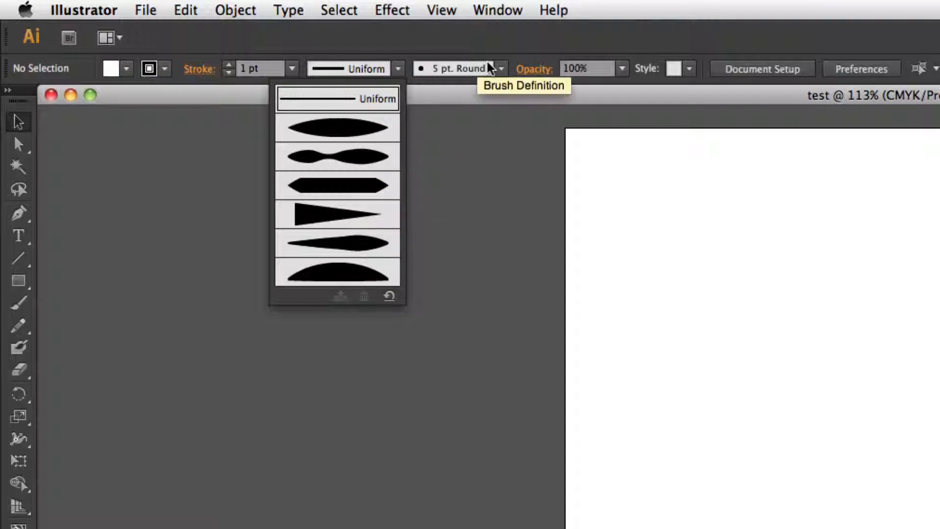
left_click(501, 71)
left_click(502, 72)
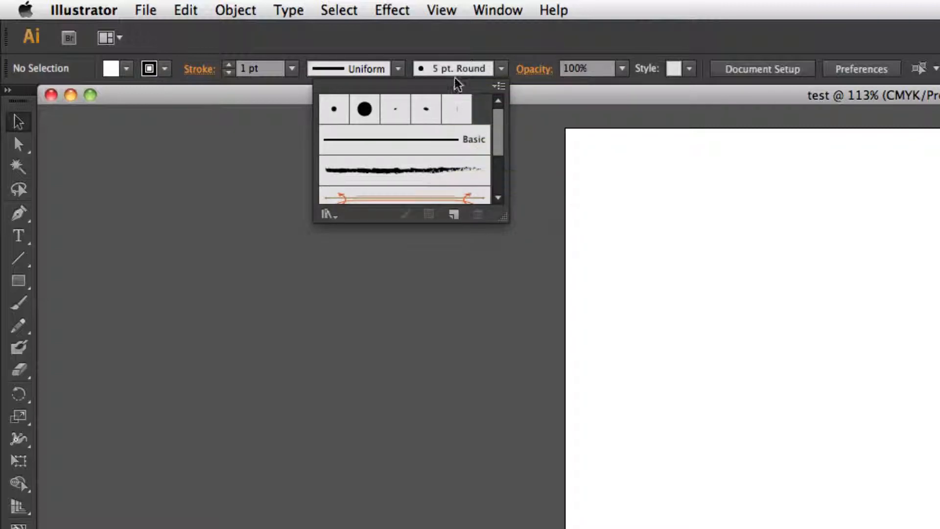
left_click(196, 154)
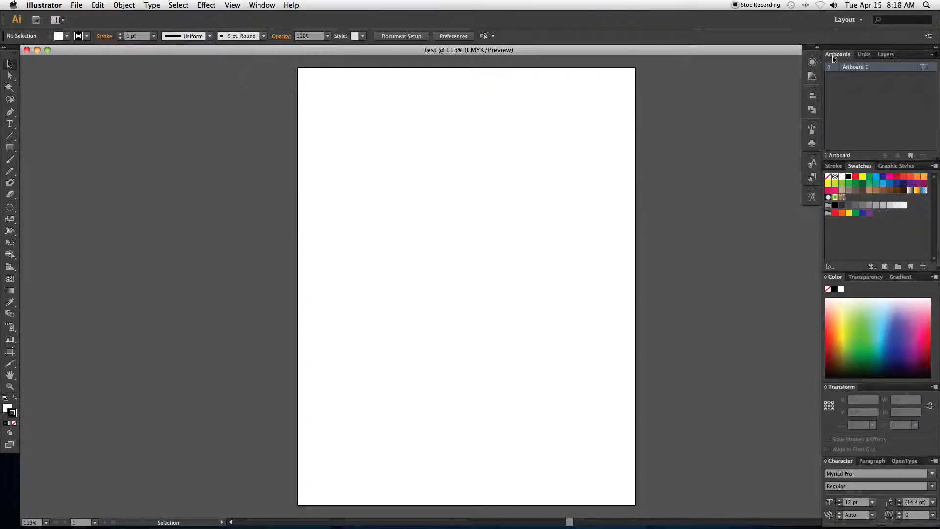
Narrow the document window around the artboard and dock the floating panel group directly beside it.
left_click_drag(834, 48, 662, 48)
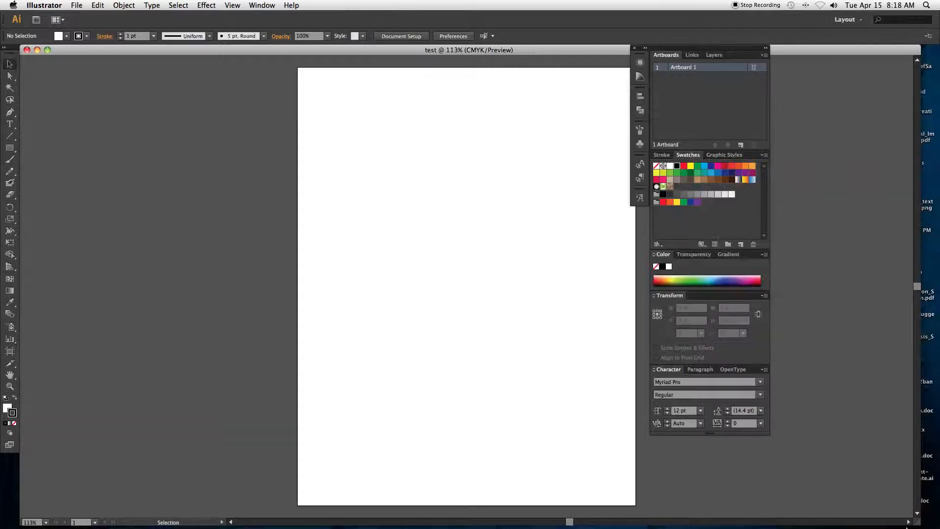
left_click_drag(917, 524, 474, 524)
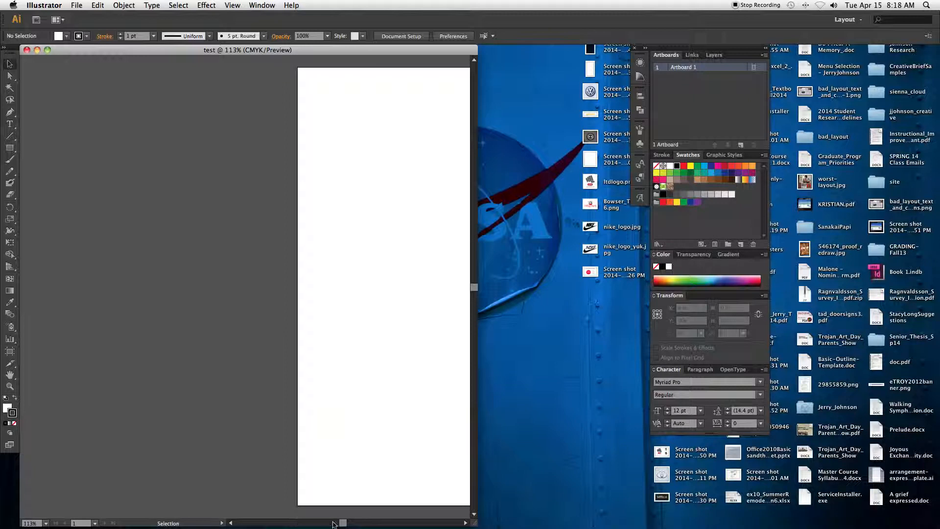
left_click_drag(342, 523, 371, 525)
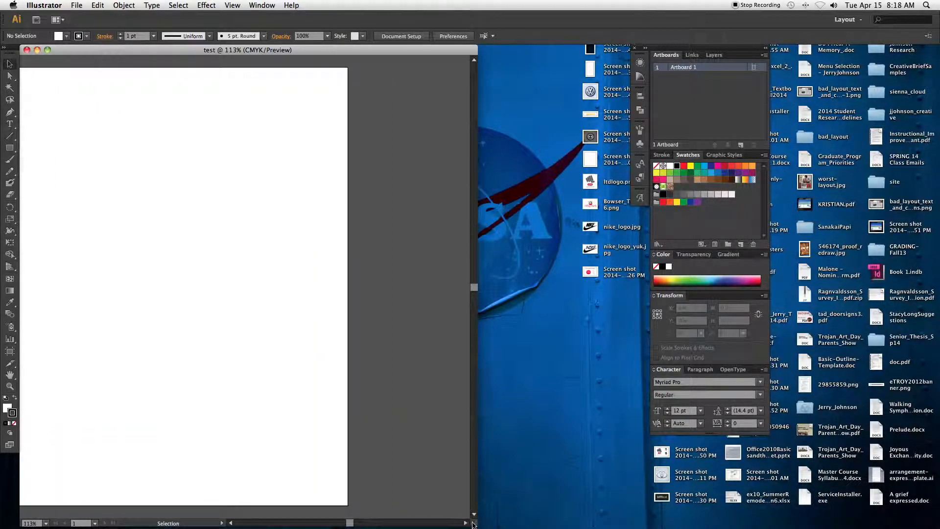
left_click_drag(473, 524, 415, 524)
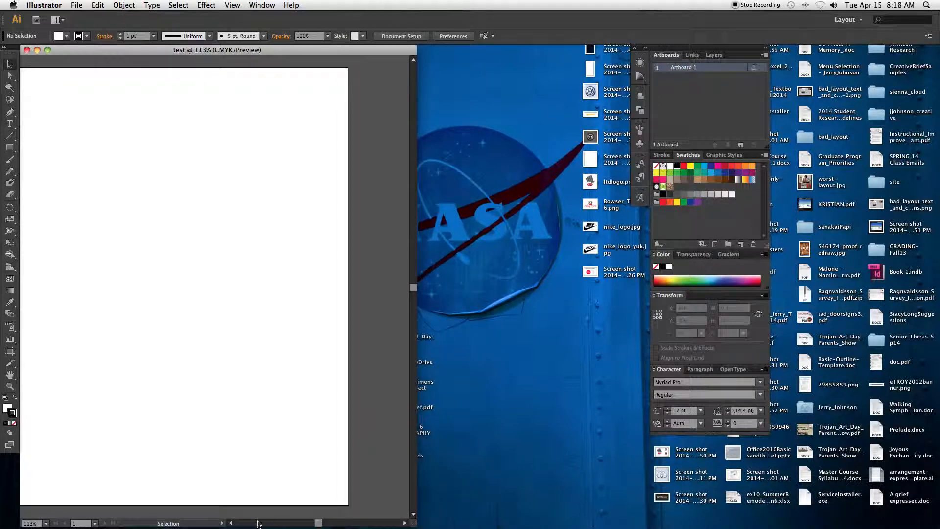
left_click(232, 522)
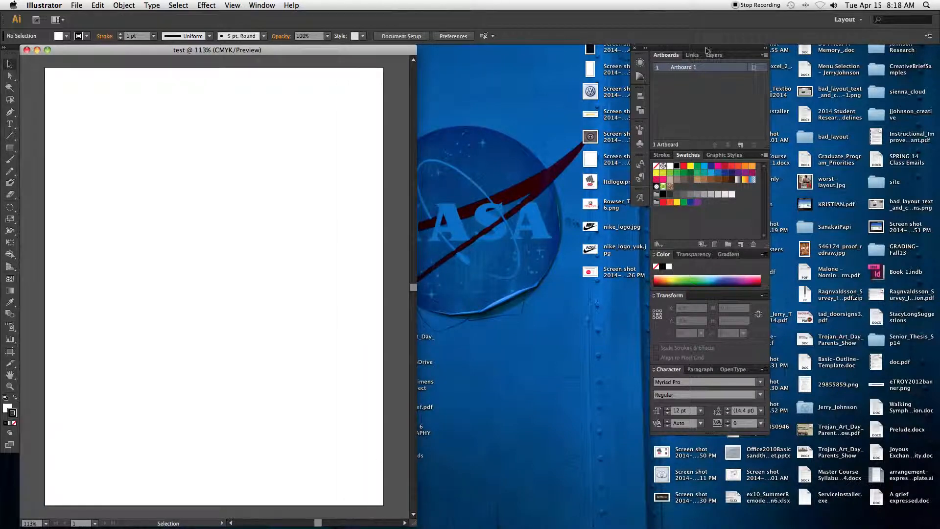
left_click_drag(684, 47, 469, 51)
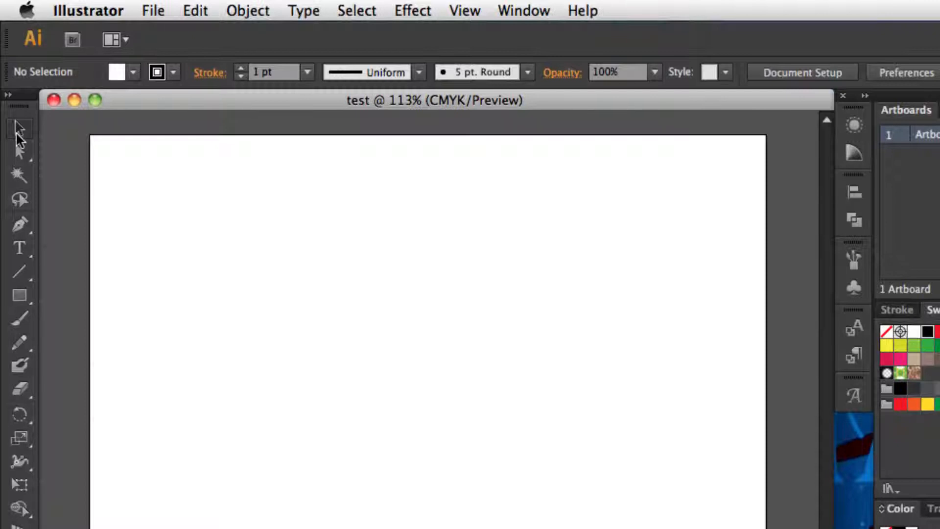
Draw a rectangle near the upper-left corner of the artboard with the Rectangle tool.
left_click(16, 131)
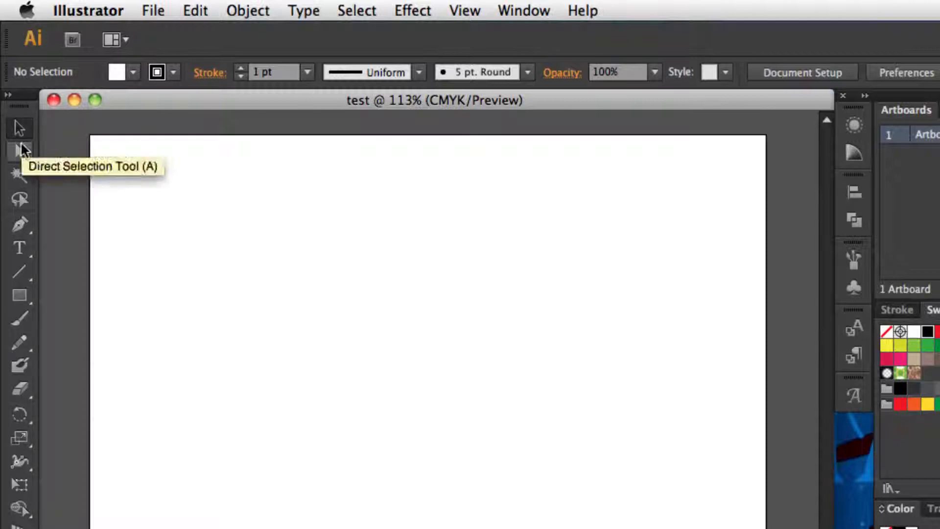
left_click(17, 299)
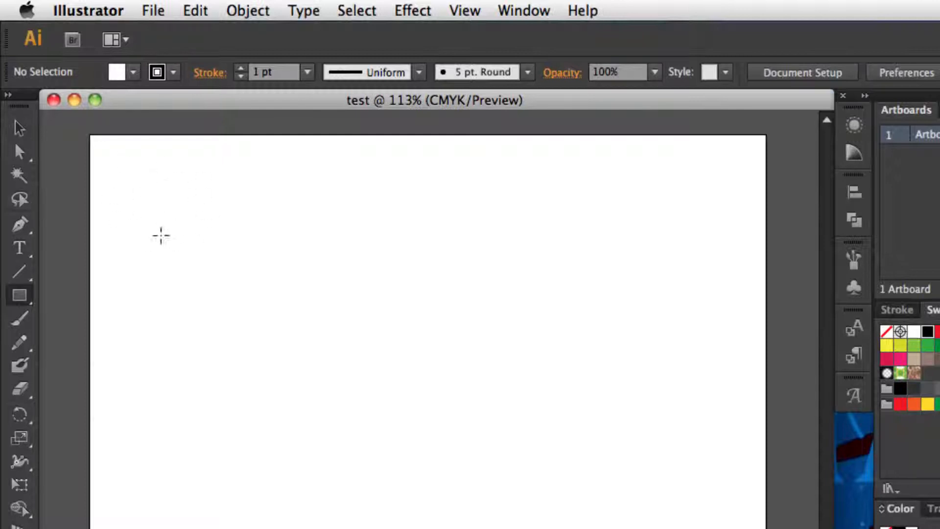
left_click_drag(146, 180, 343, 284)
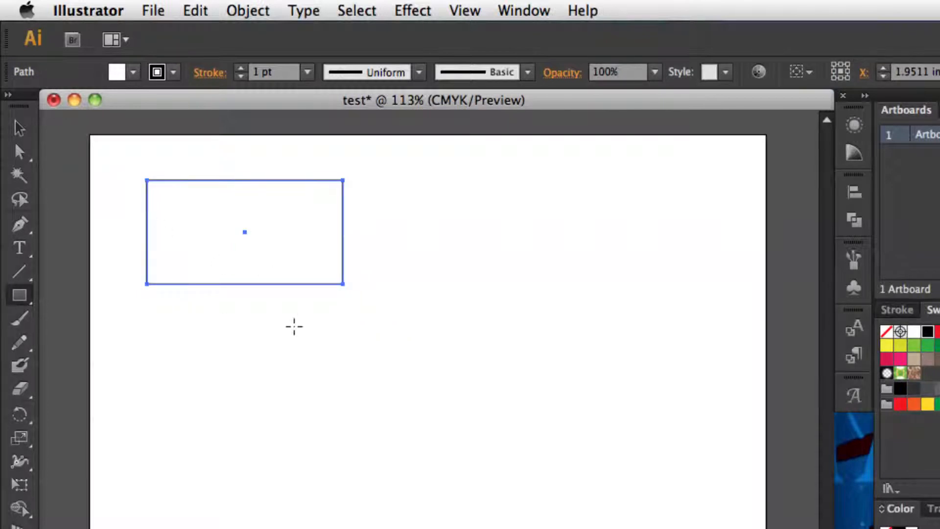
Resize the rectangle with its bounding-box handles until it is roughly square.
left_click(25, 131)
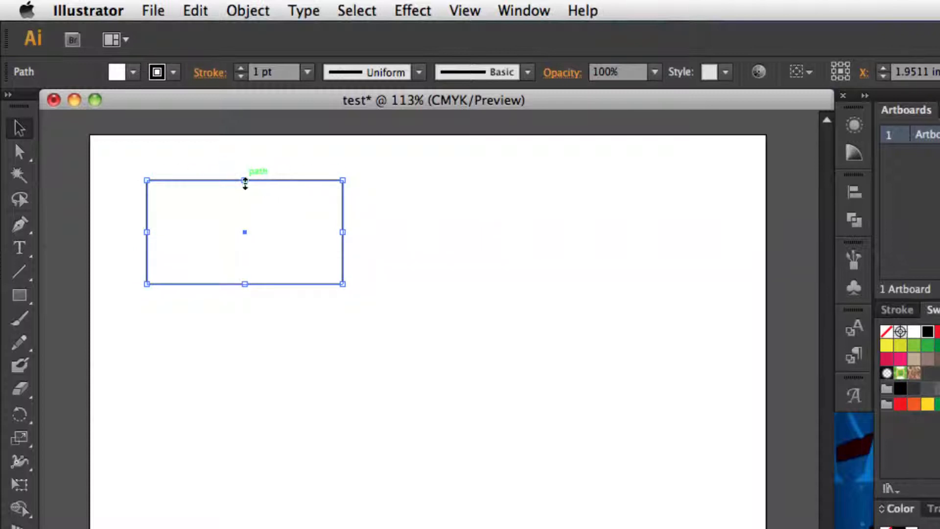
mouse_move(245, 180)
left_mouse_down()
mouse_move(245, 206)
mouse_move(245, 155)
mouse_move(244, 191)
left_mouse_up()
left_click_drag(342, 192, 258, 165)
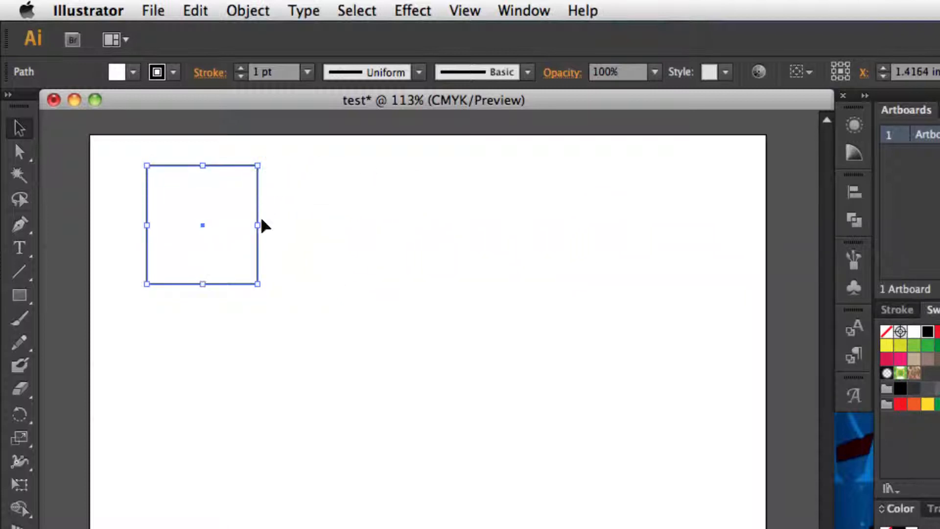
mouse_move(258, 224)
left_mouse_down()
mouse_move(440, 241)
mouse_move(268, 229)
left_mouse_up()
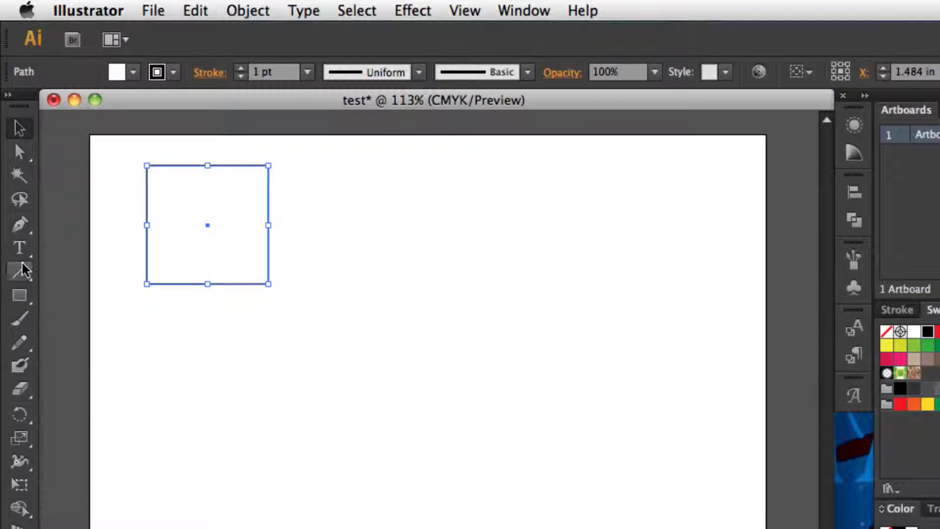
Draw a perfect circle directly beneath the square, matching its width, with the Ellipse tool, and deselect it.
left_click_drag(19, 295, 73, 342)
left_click_drag(147, 321, 267, 395)
key("shift")
key("shift")
key("shift")
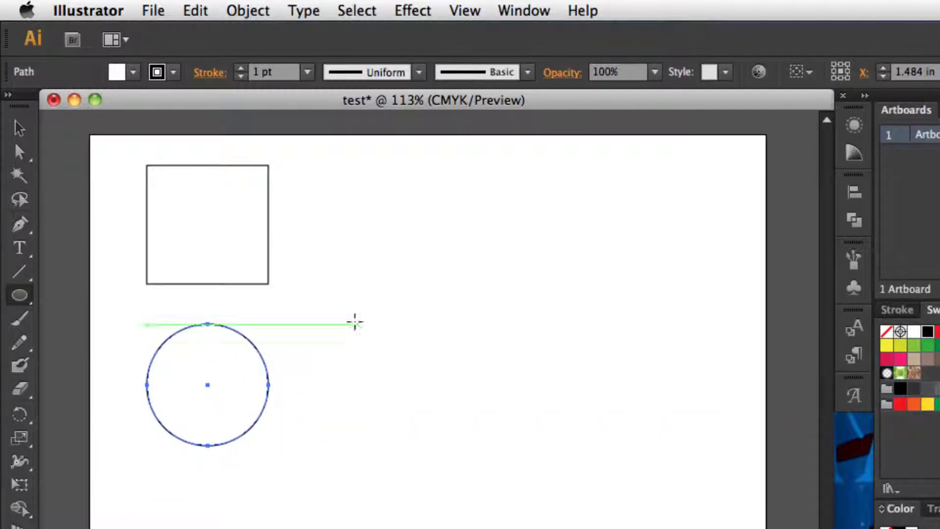
left_click(20, 129)
left_click(413, 369)
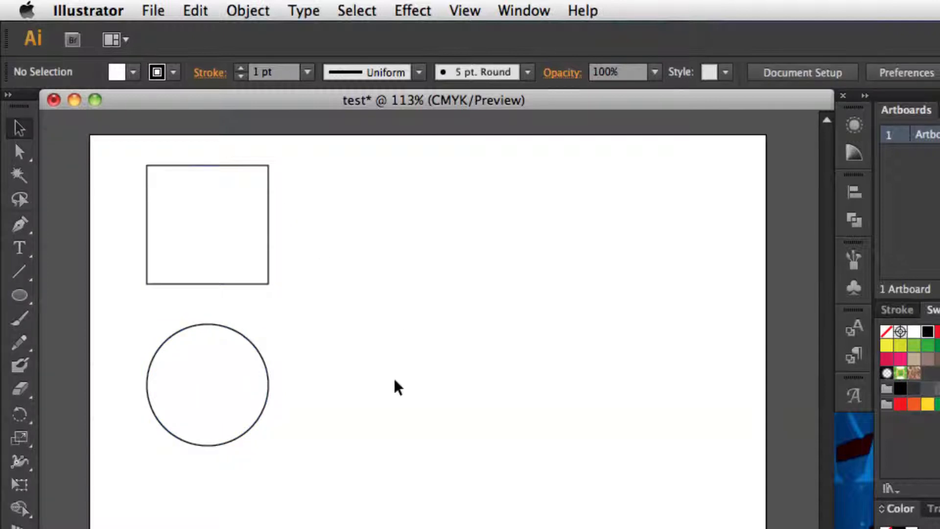
Select the circle and alternate between its fill and stroke as the active attribute, ending on the stroke.
left_click(159, 231)
left_click(225, 365)
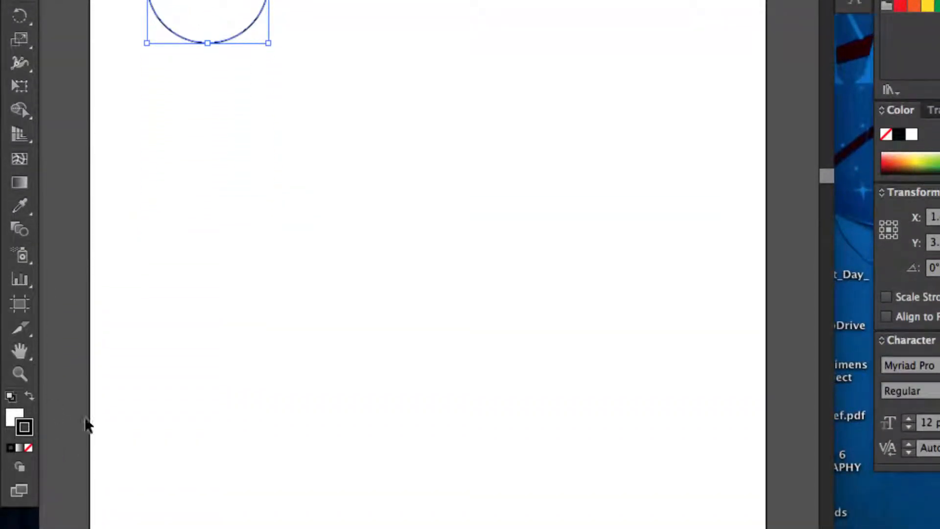
left_click(12, 417)
left_click(24, 425)
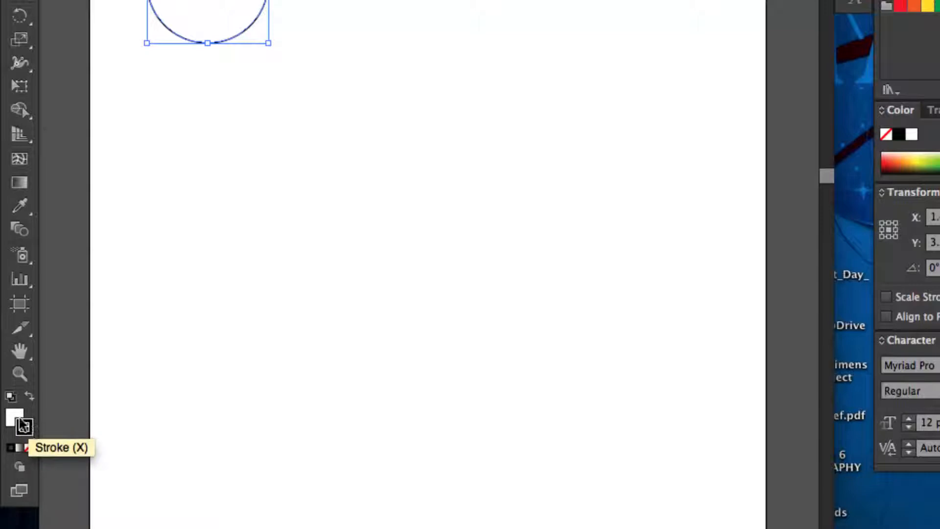
left_click(14, 417)
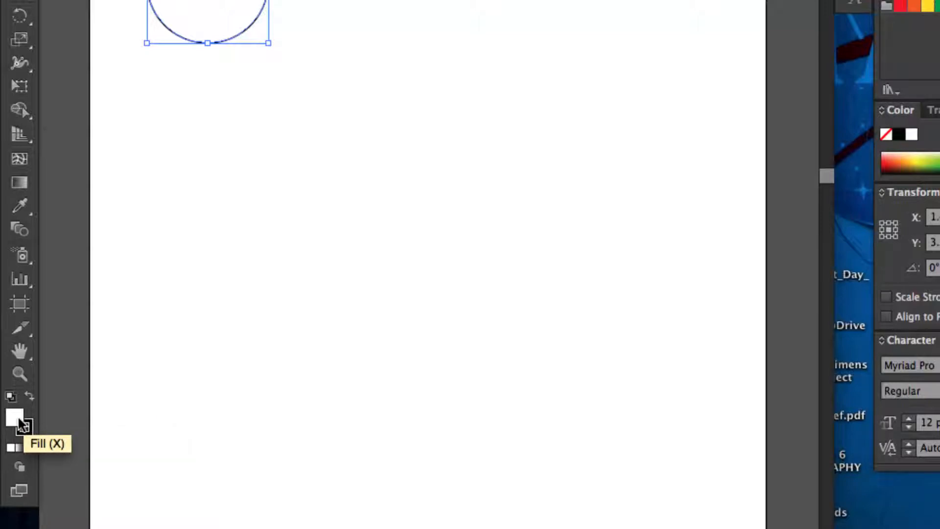
left_click(27, 427)
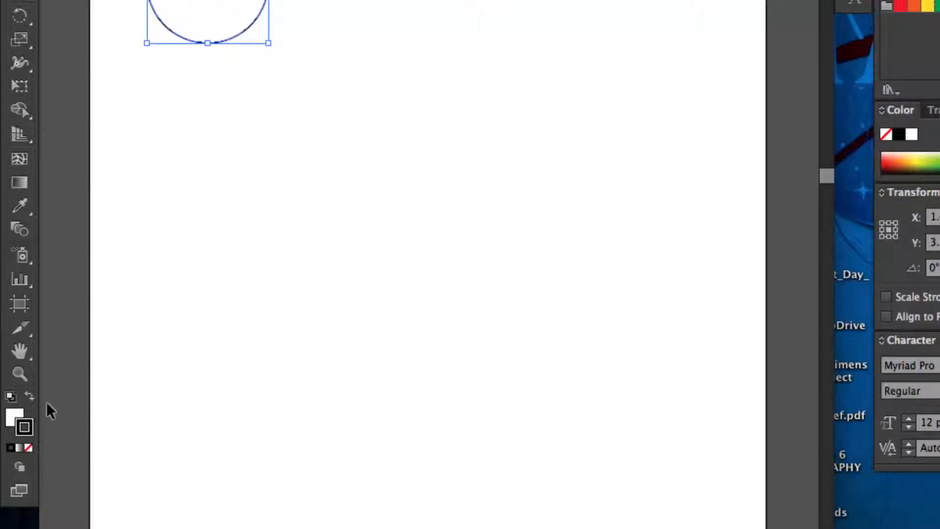
scroll(183, 47, "up", 3)
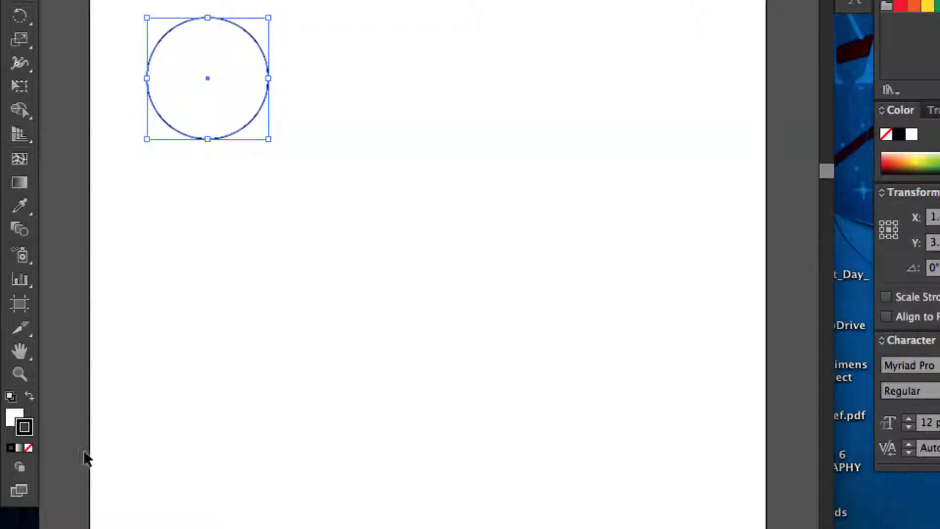
scroll(174, 342, "up", 4)
scroll(176, 342, "up", 3)
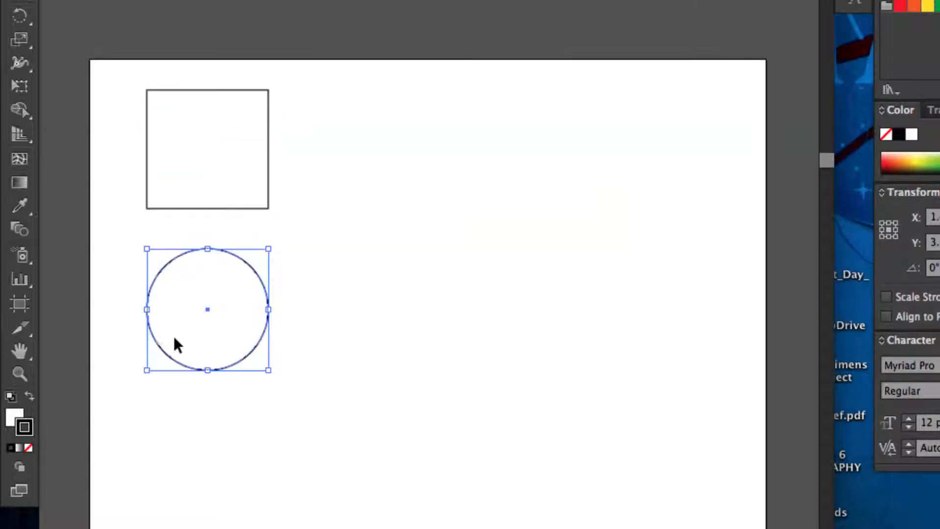
Set the circle's stroke color to red FC0B39 in the Color Picker and deselect the circle.
double_click(26, 426)
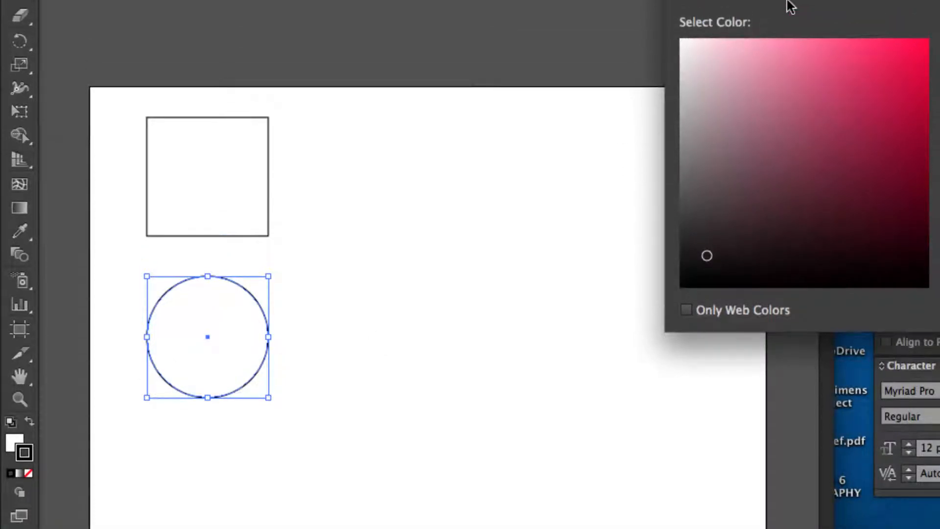
left_click_drag(793, 28, 487, 113)
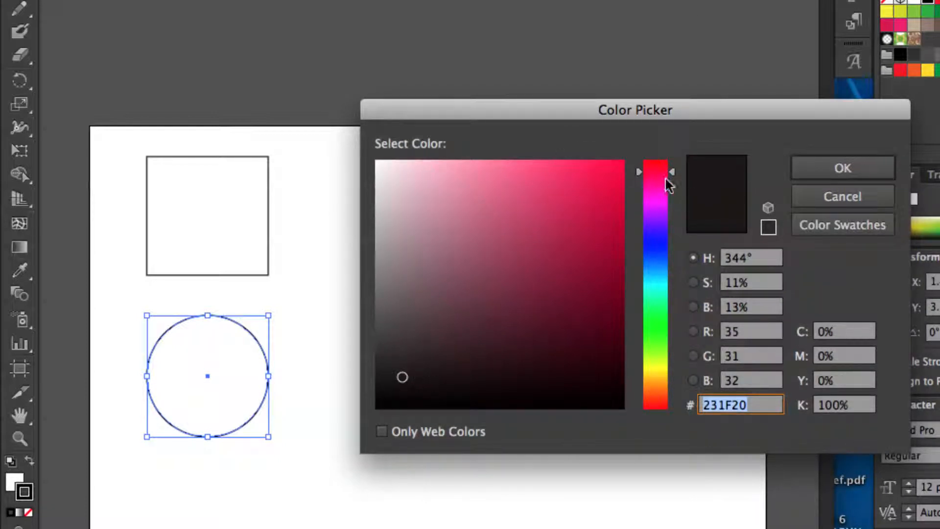
left_click_drag(669, 174, 663, 211)
left_click(553, 183)
left_click(611, 180)
left_click_drag(567, 229, 556, 180)
left_click(614, 175)
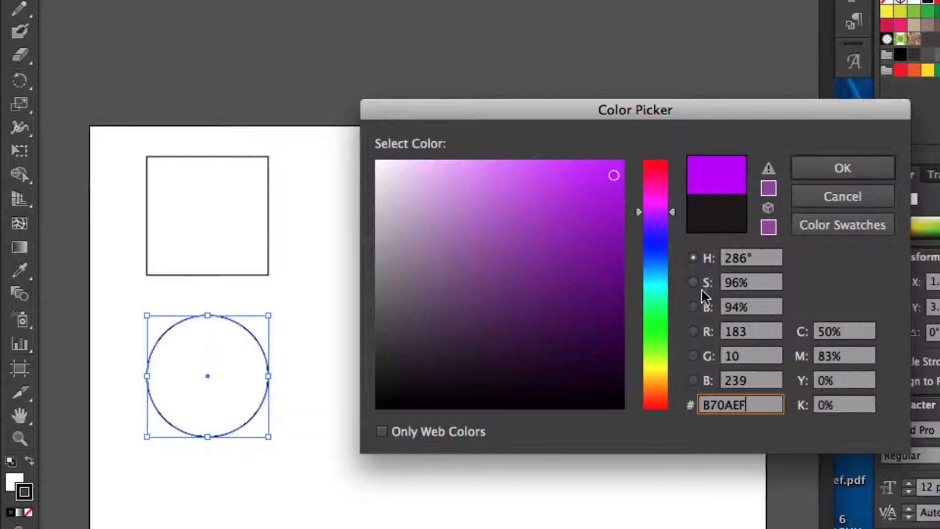
left_click_drag(748, 406, 699, 404)
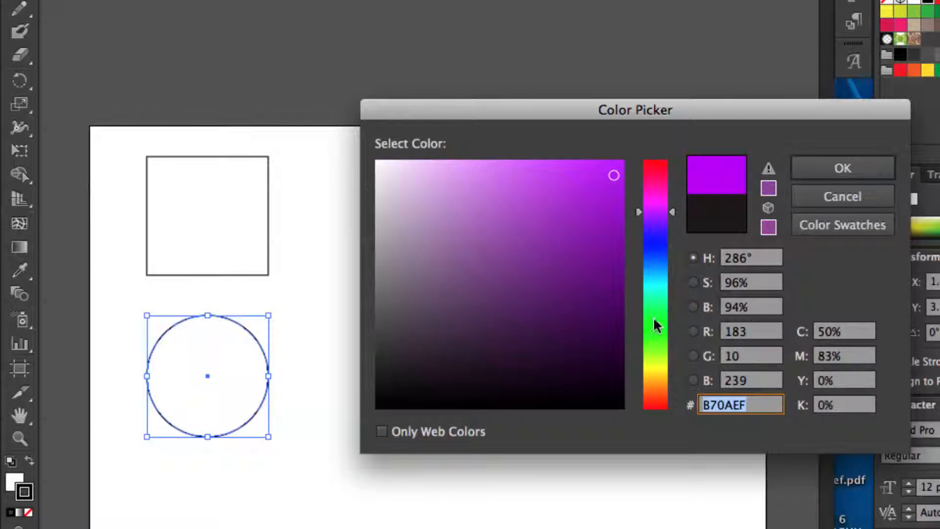
left_click_drag(604, 172, 617, 162)
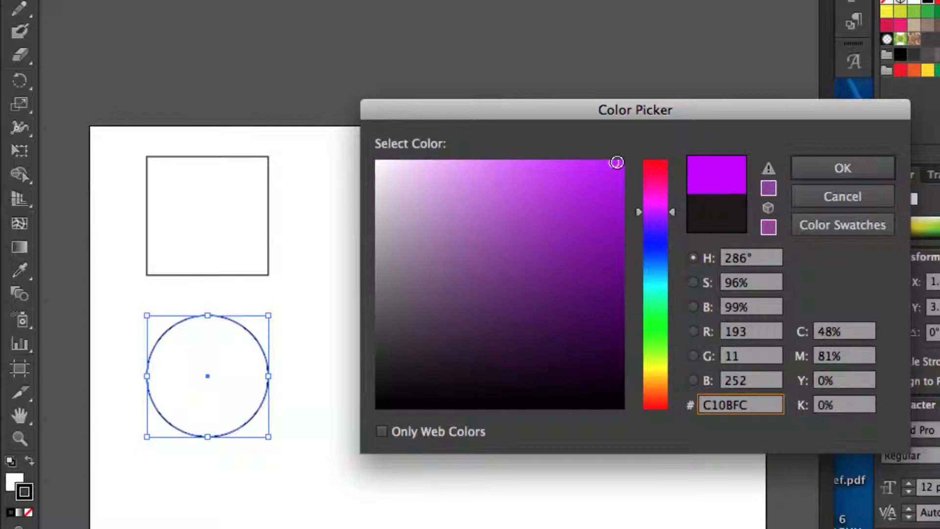
left_click(653, 167)
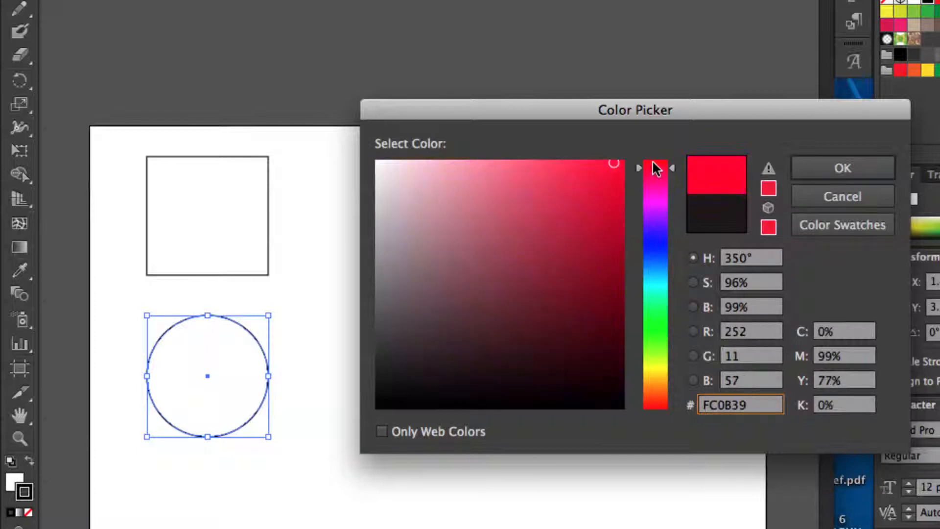
left_click(806, 170)
left_click(231, 302)
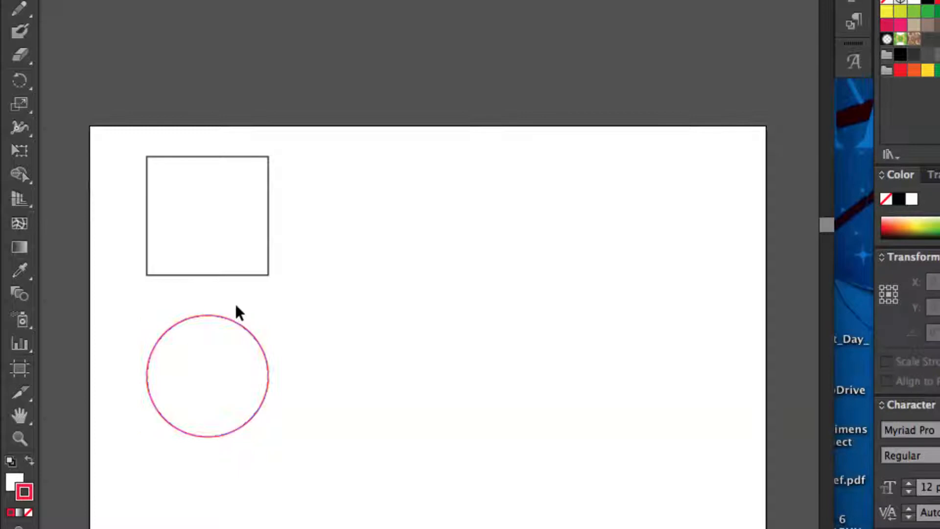
left_click(272, 448)
Set the circle's stroke weight to 7 pt and deselect it.
left_click(183, 320)
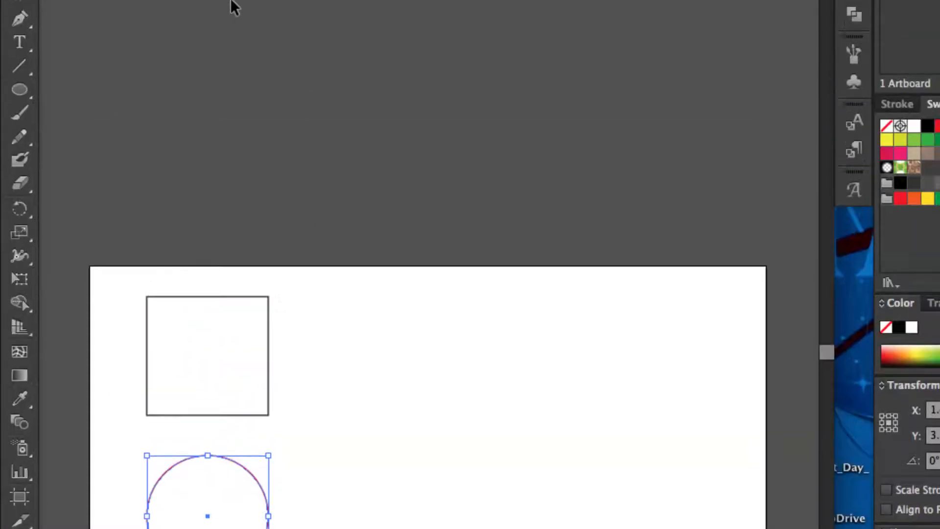
scroll(229, 248, "down", 8)
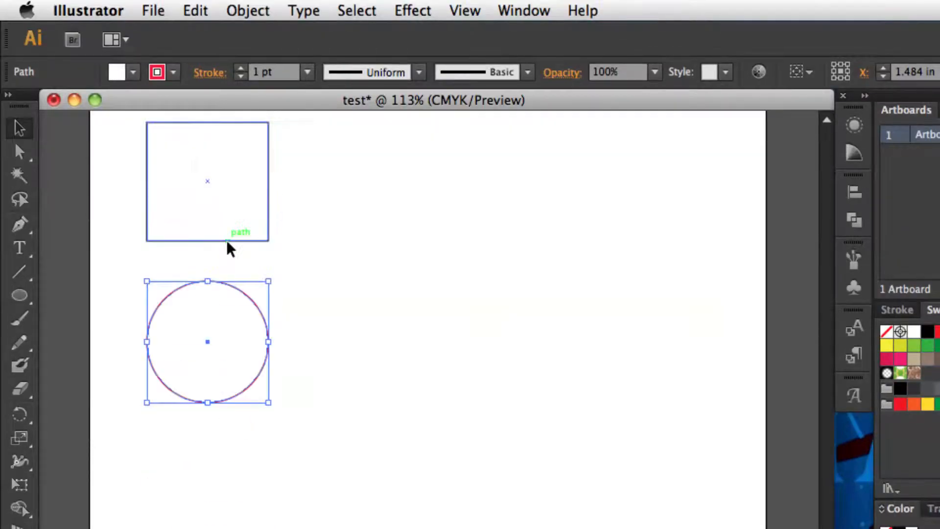
left_click(306, 72)
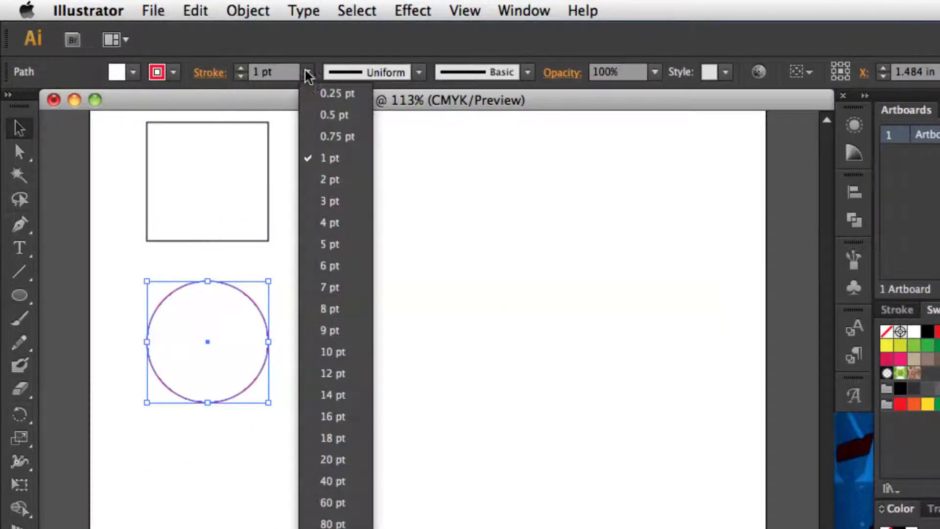
left_click(323, 286)
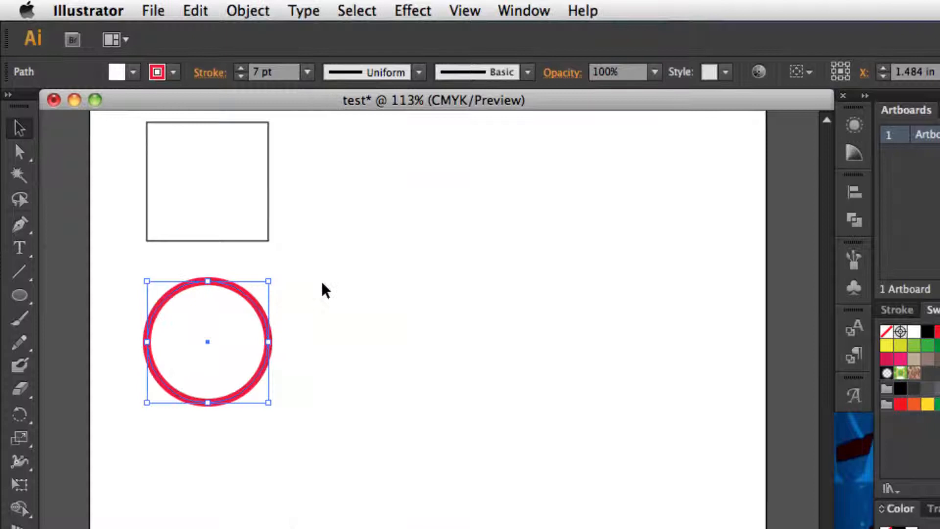
left_click(308, 307)
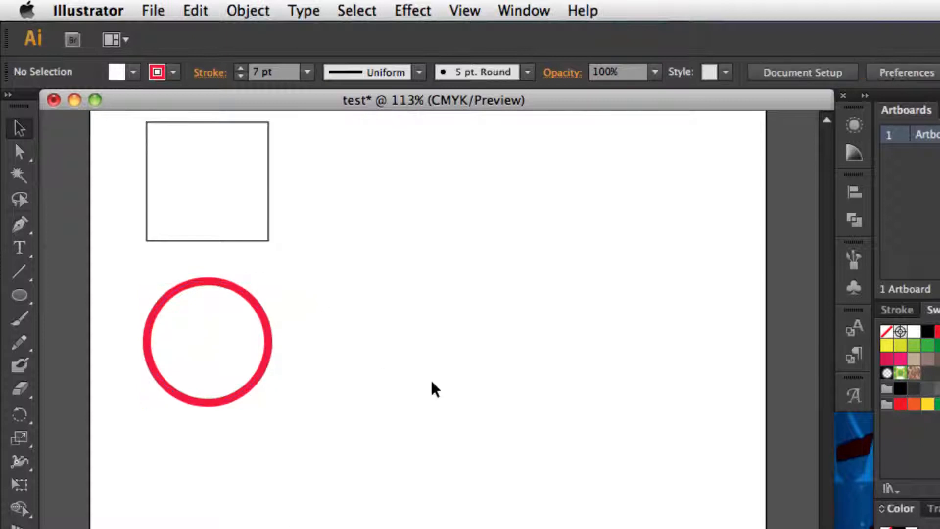
Set the circle's fill color to yellow F3F903 in the Color Picker and deselect the circle.
left_click(220, 323)
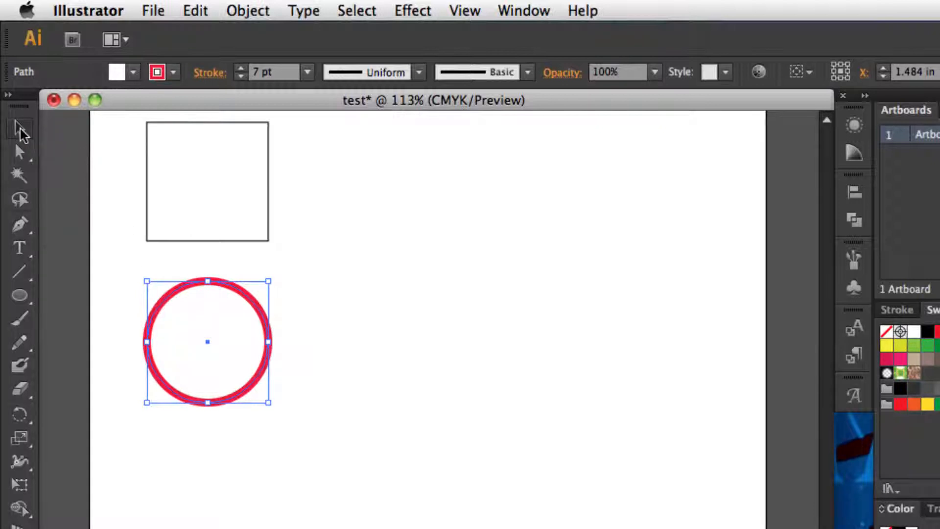
key("super+z")
key("super+z")
key("super+z")
key("super+z")
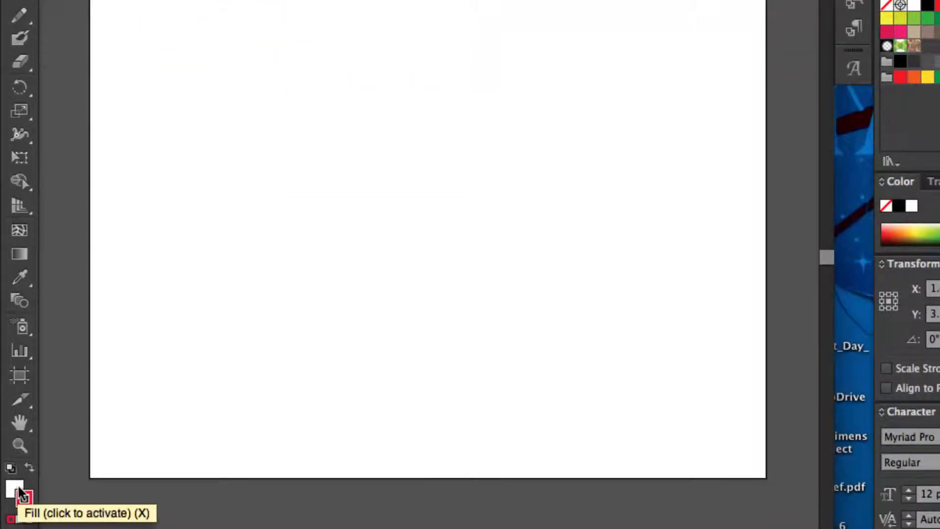
left_click(10, 490)
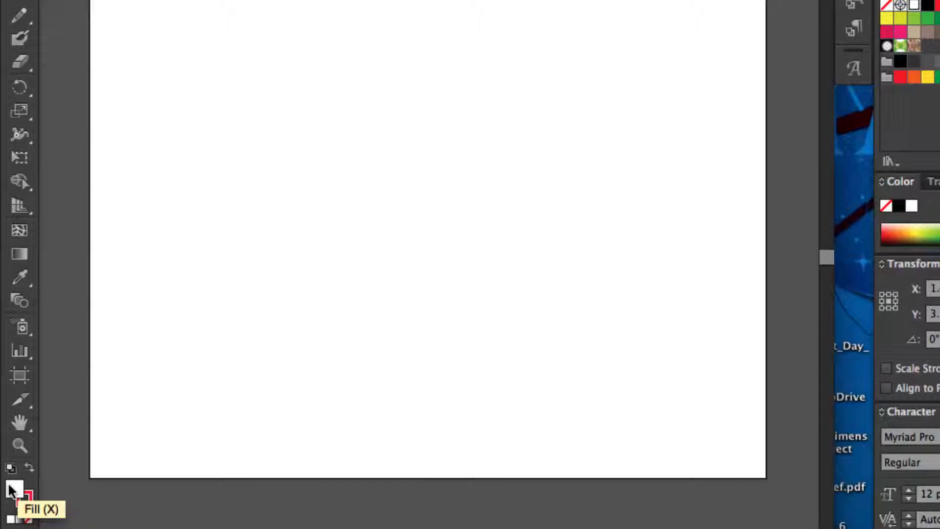
double_click(12, 489)
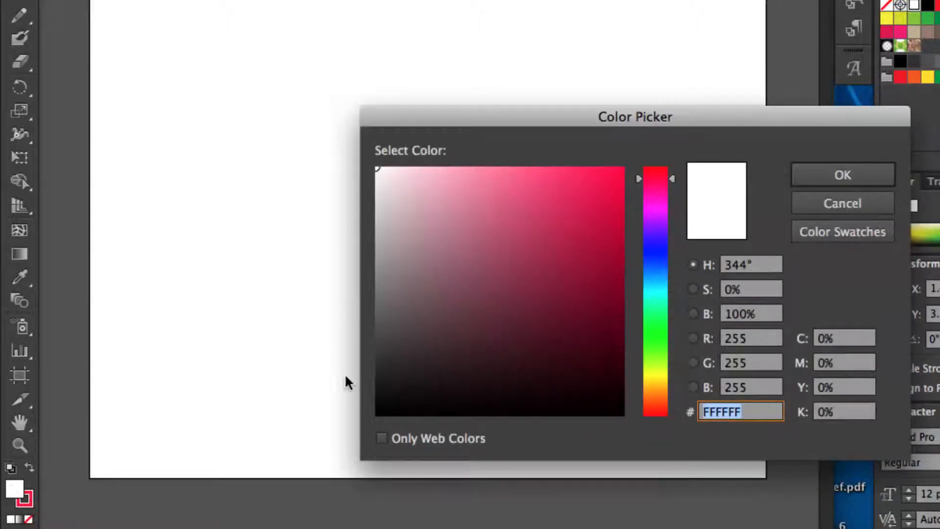
left_click(653, 374)
left_click(622, 173)
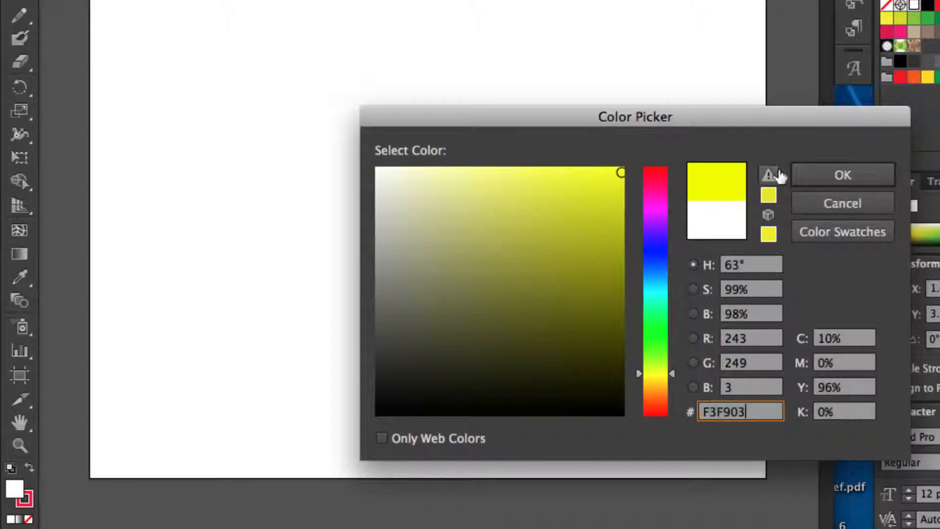
left_click(815, 175)
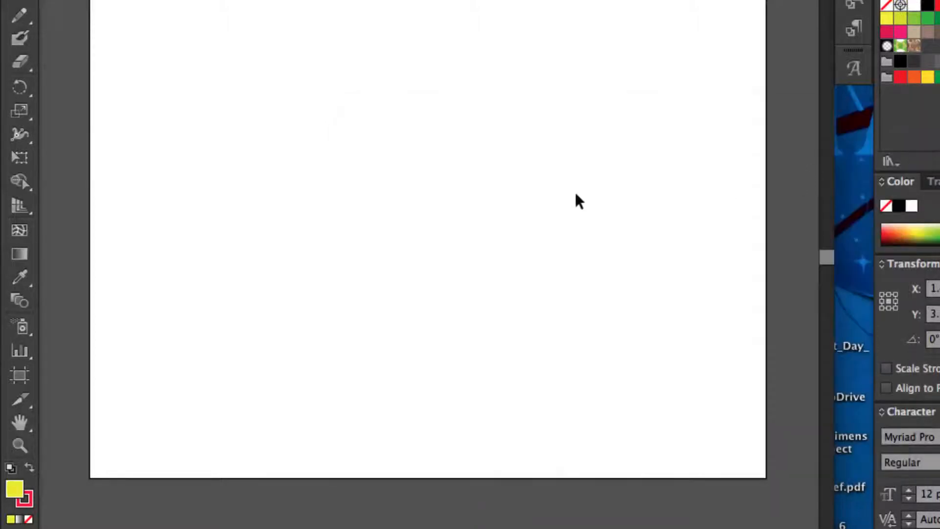
scroll(299, 203, "up", 5)
scroll(301, 201, "up", 5)
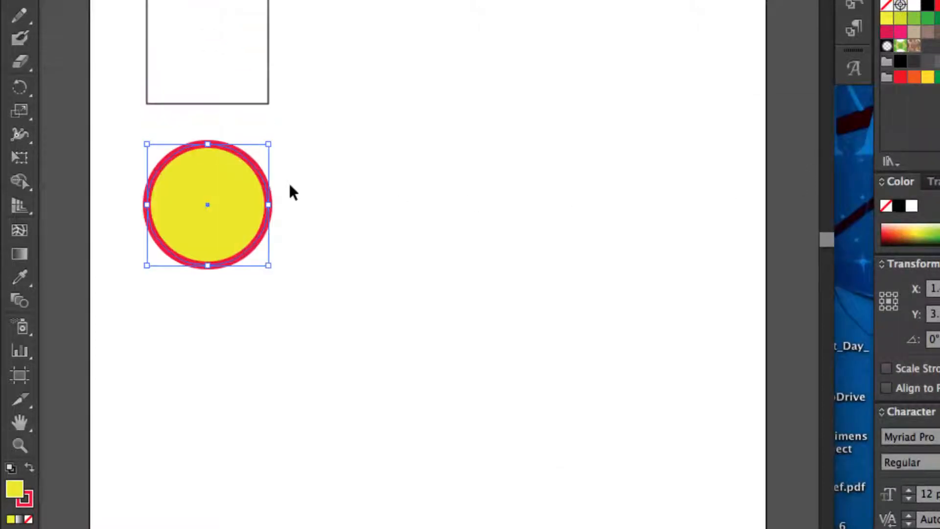
left_click(387, 275)
scroll(388, 275, "up", 2)
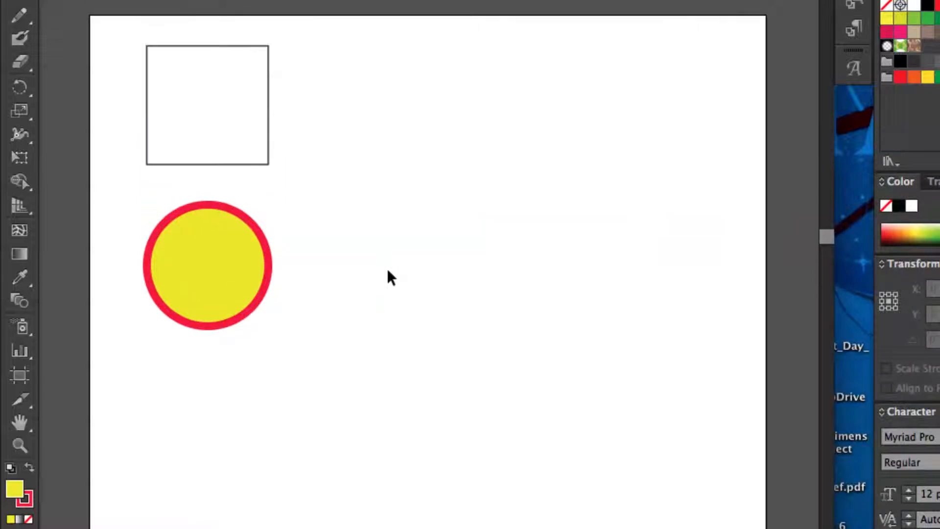
Reshape the square with the Direct Selection tool, moving its upper-right, lower-right and lower-left corner anchors to form a pointed, arrow-like shape.
scroll(282, 240, "up", 4)
scroll(285, 311, "up", 4)
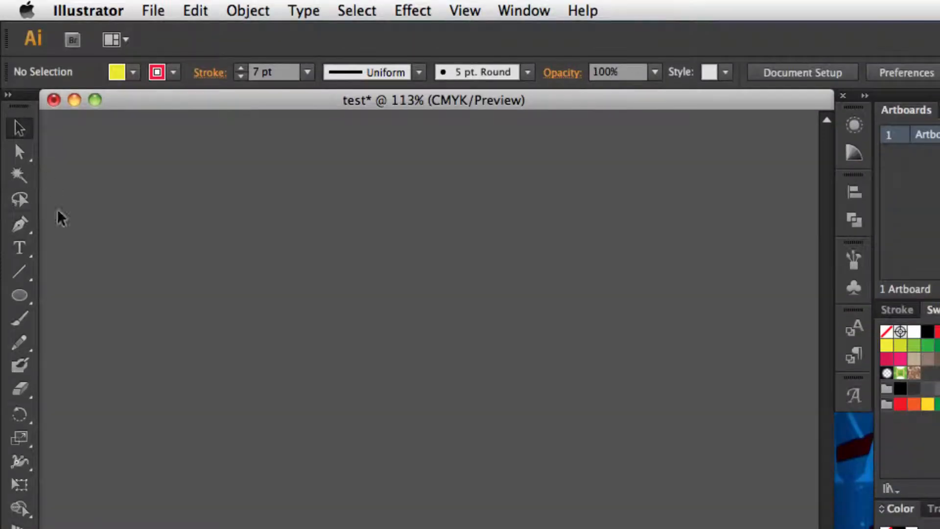
scroll(167, 229, "down", 15)
scroll(167, 349, "up", 2)
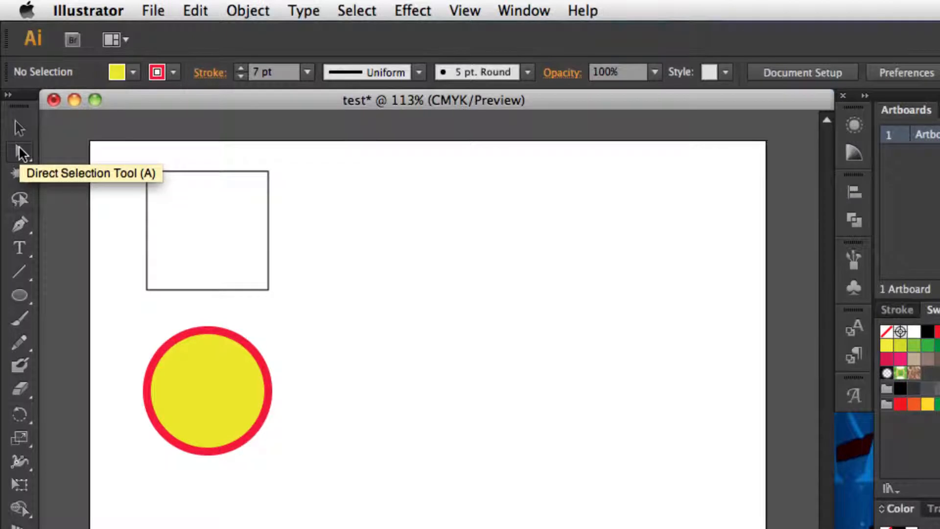
left_click(20, 154)
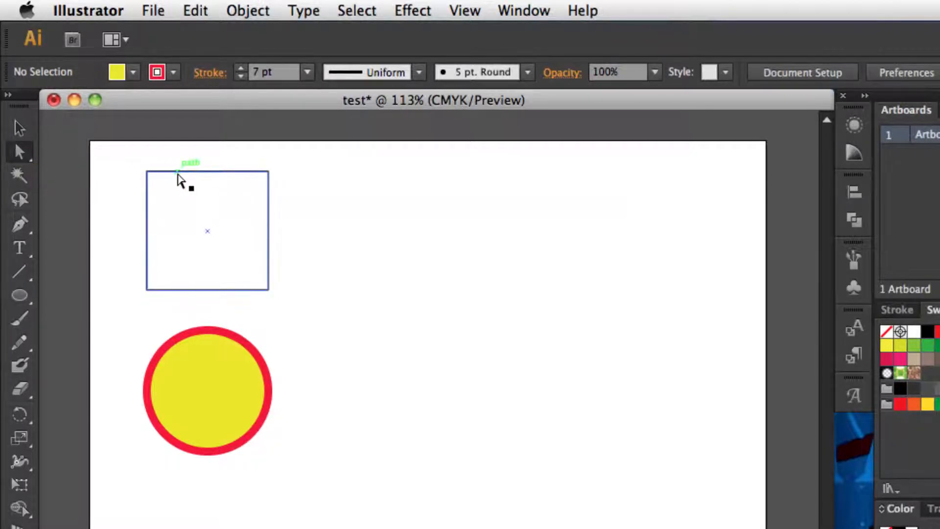
left_click(181, 179)
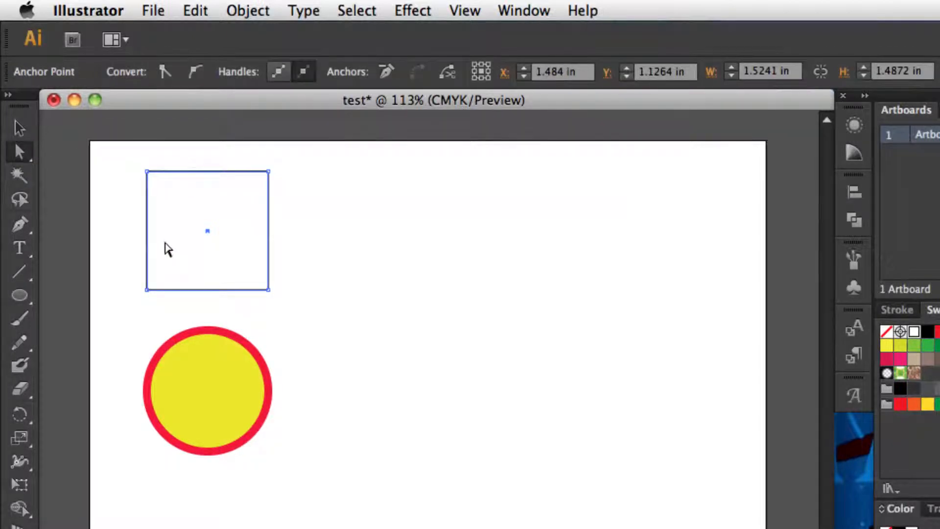
left_click(147, 172)
left_click_drag(269, 172, 434, 204)
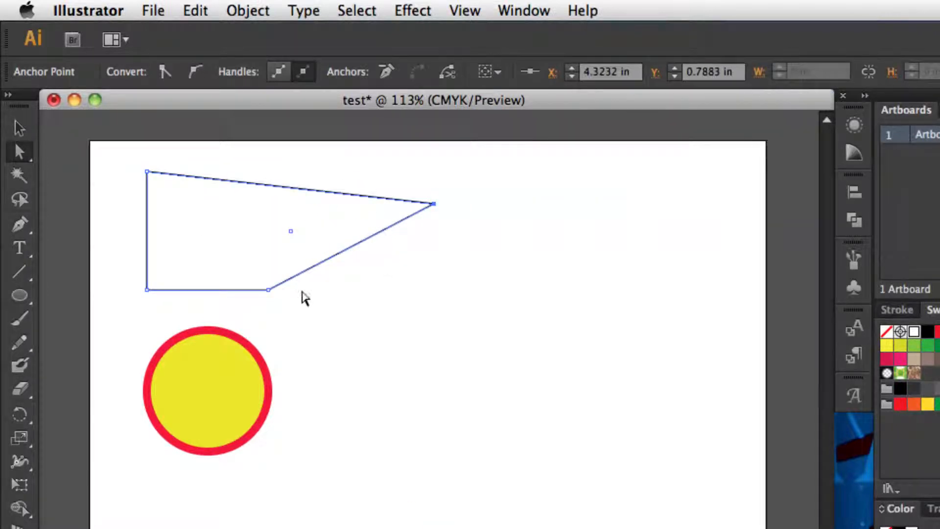
left_click_drag(268, 289, 208, 206)
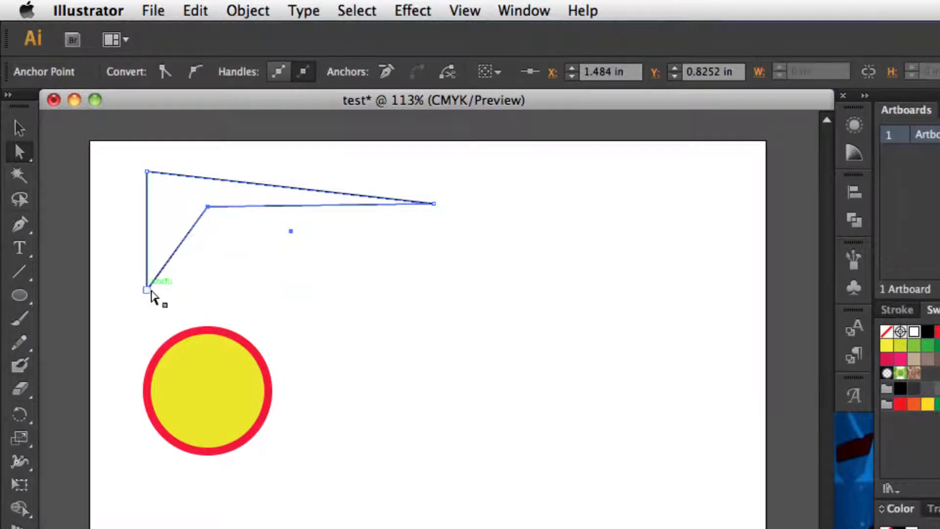
left_click_drag(147, 289, 253, 290)
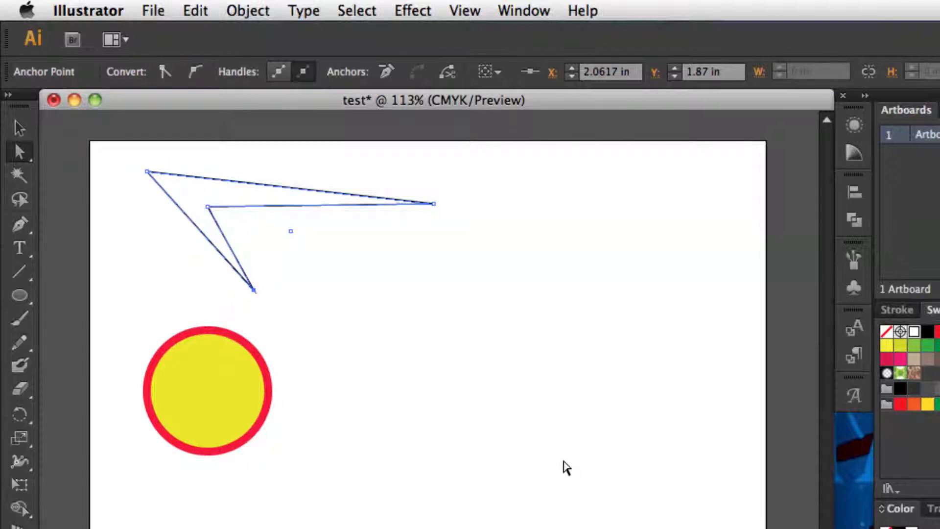
Undo the three corner anchor moves on the square.
key("super+z")
key("super+z")
key("super+z")
key("super+z")
key("super+z")
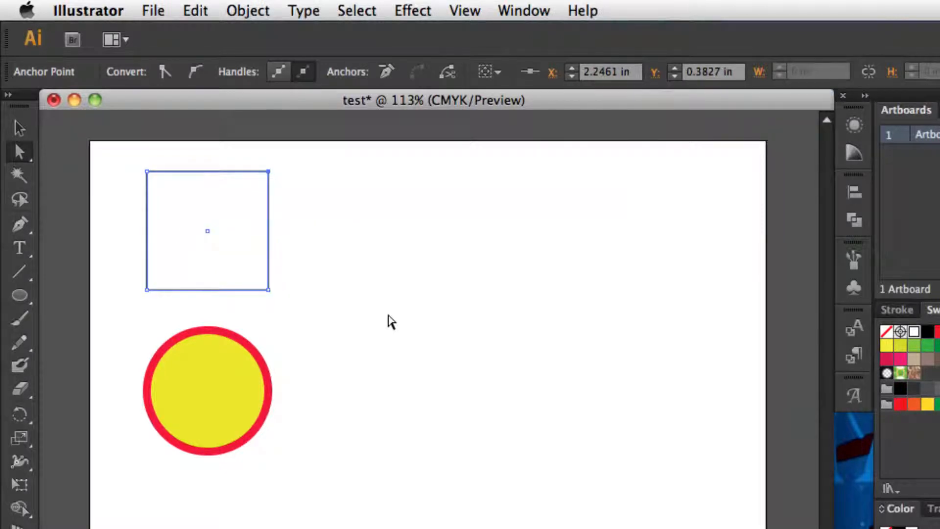
Deselect the square and select only its lower-right anchor point with the Lasso tool.
left_click(57, 142)
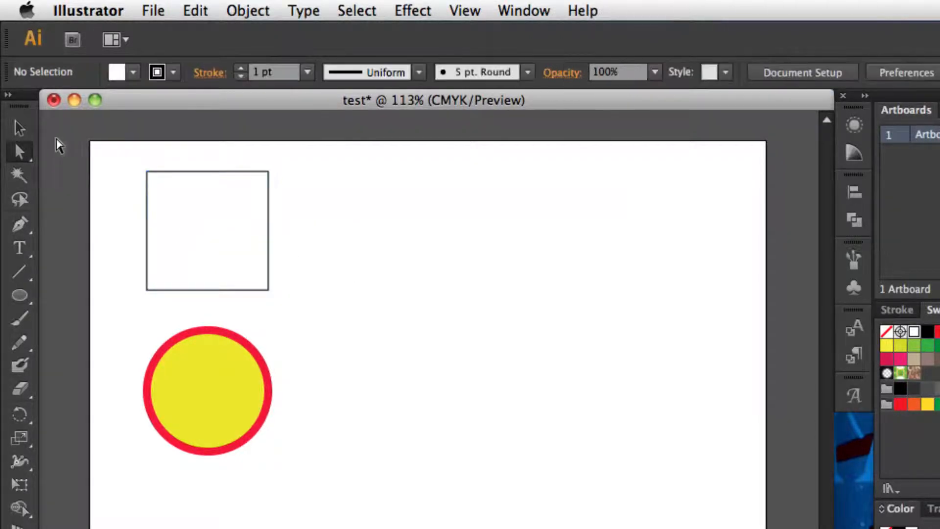
left_click(23, 201)
mouse_move(294, 252)
left_mouse_down()
mouse_move(215, 245)
mouse_move(267, 321)
mouse_move(350, 326)
mouse_move(350, 257)
left_mouse_up()
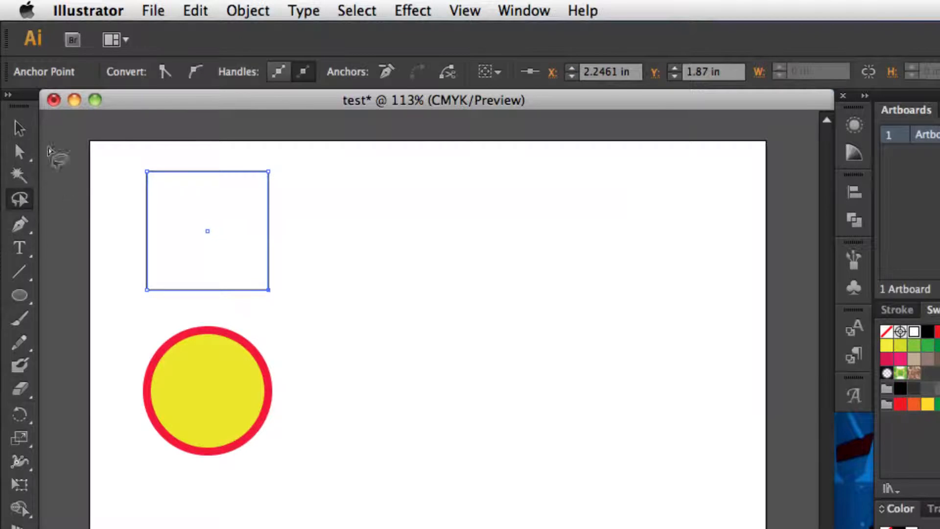
Draw an irregular closed shape with twelve straight-line corner points using the Pen tool, beside the square and circle.
left_click(21, 227)
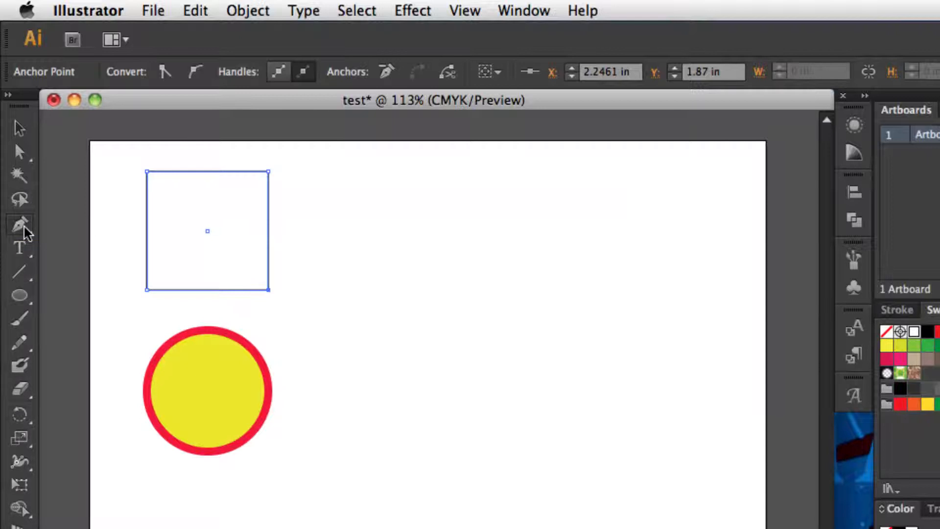
left_click(304, 310)
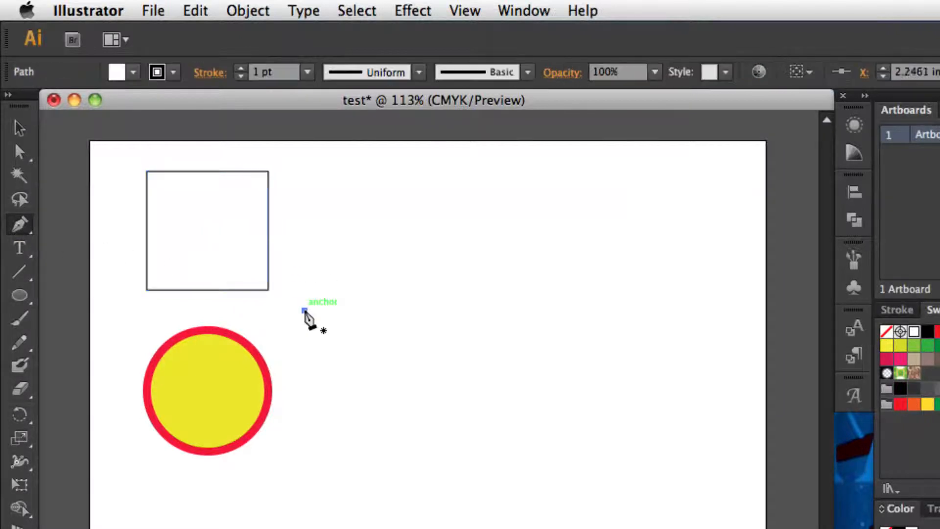
left_click(334, 208)
left_click(394, 200)
left_click(428, 255)
left_click(387, 303)
left_click(503, 269)
left_click(510, 330)
left_click(446, 390)
left_click(336, 390)
left_click(365, 345)
left_click(327, 321)
left_click(296, 336)
left_click(304, 311)
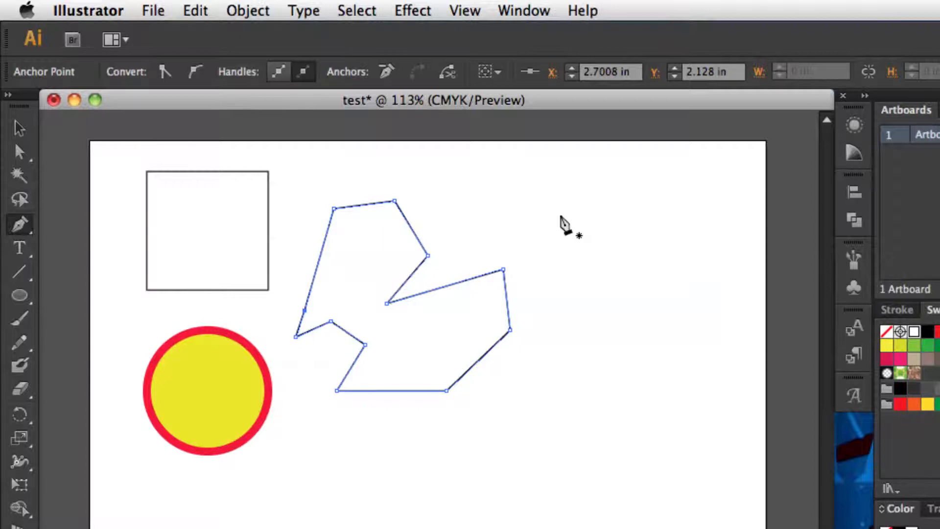
Undo every segment and point of the straight-sided Pen tool shape.
key("super+z")
key("super+z")
key("super+z")
key("super+z")
key("super+z")
key("super+z")
key("super+z")
key("super+z")
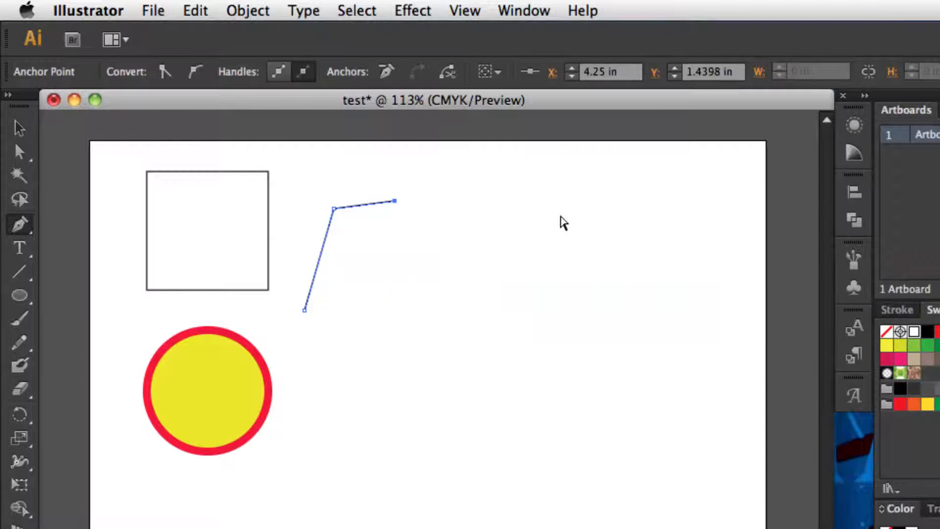
key("super+z")
key("super+z")
key("super+z")
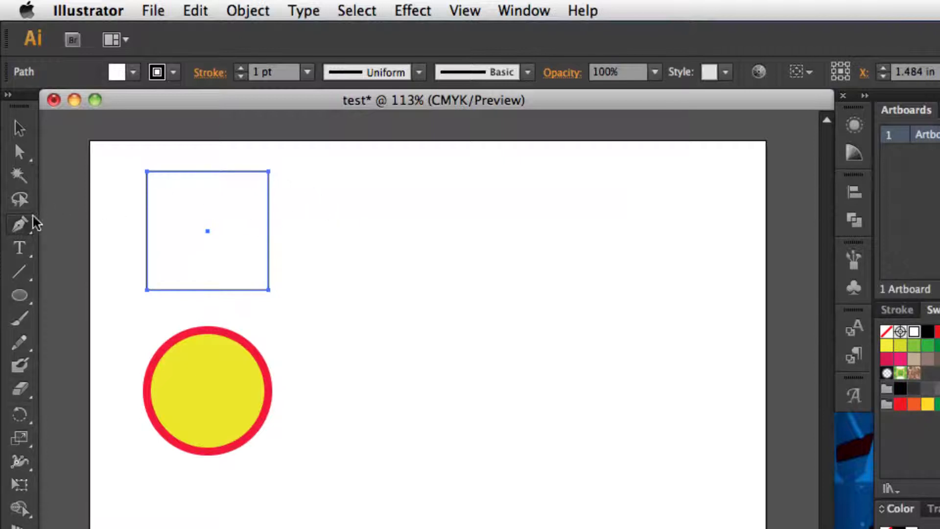
Draw a closed, curved gourd-like shape beside the square and circle with the Pen tool, pulling out direction handles at most anchors.
left_click_drag(298, 186, 390, 253)
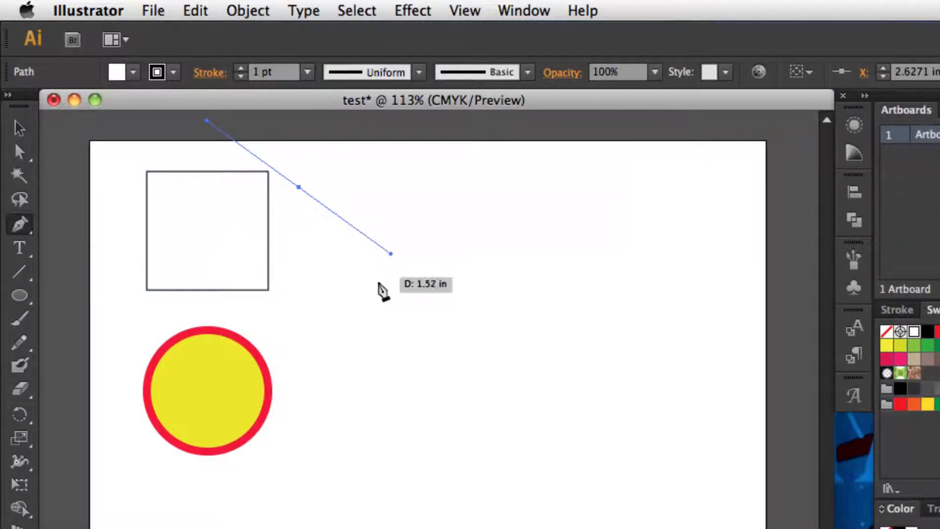
left_click(354, 325)
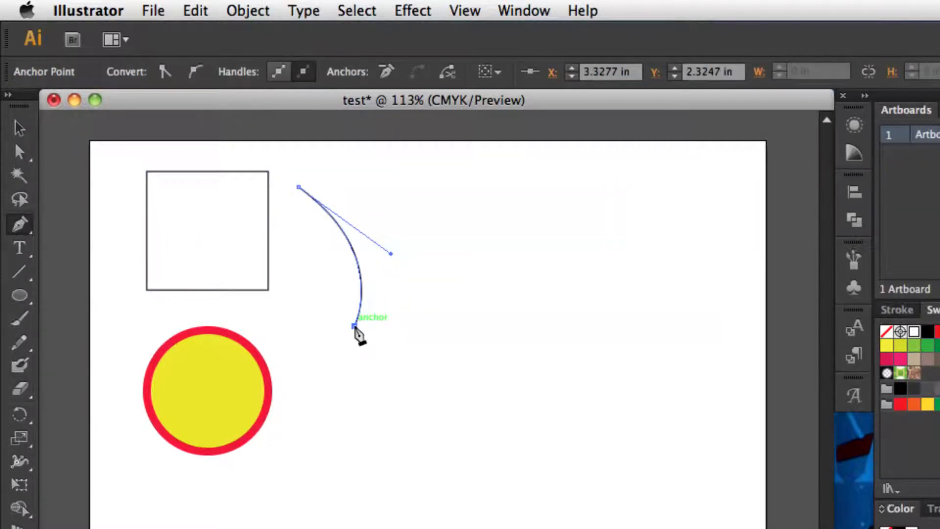
left_click_drag(367, 426, 436, 453)
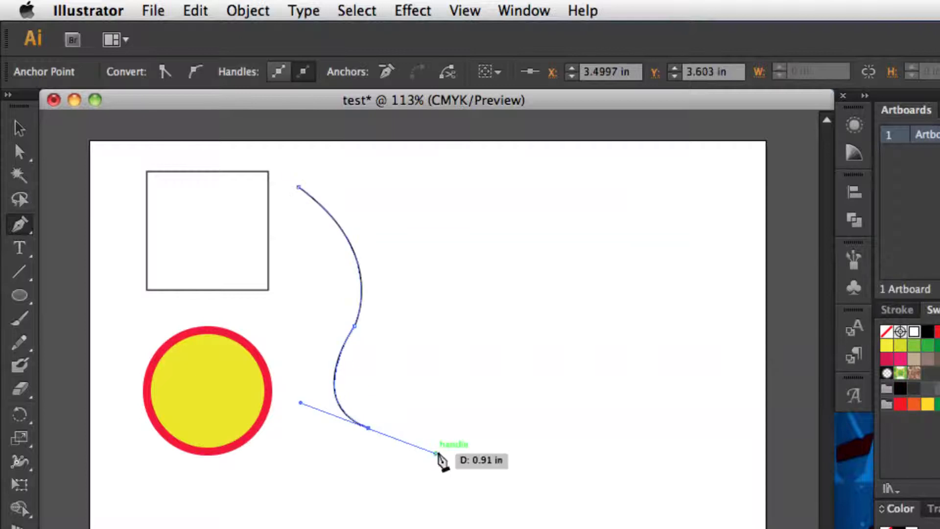
left_click_drag(495, 337, 463, 240)
left_click_drag(399, 223, 423, 181)
left_click_drag(366, 156, 345, 150)
left_click_drag(298, 187, 302, 195)
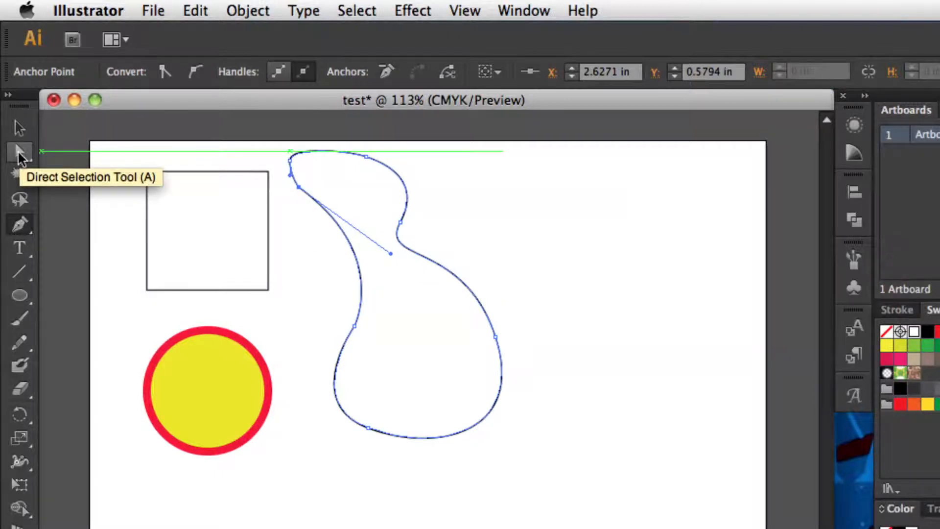
Adjust the curved shape with the Direct Selection tool by moving direction handles near its upper-left start point and its right-hand waist.
left_click(19, 152)
left_click_drag(387, 254, 376, 225)
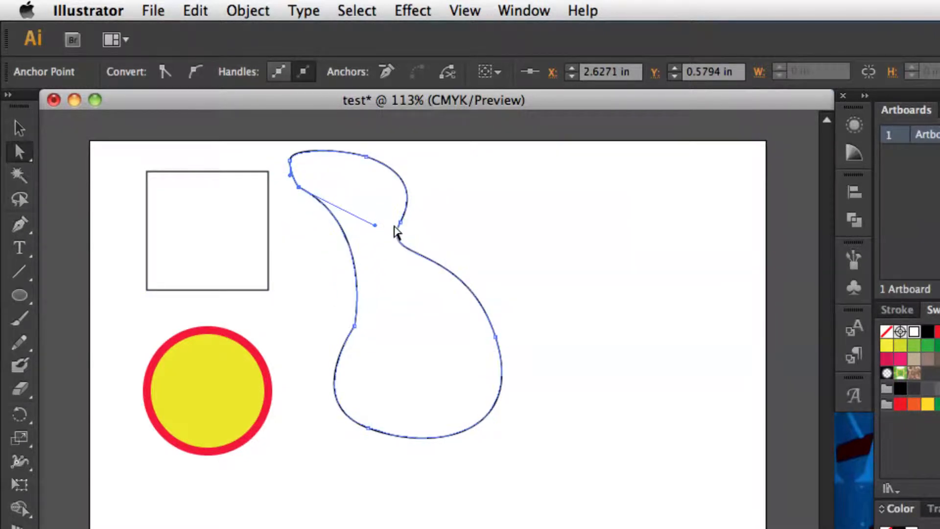
left_click(400, 221)
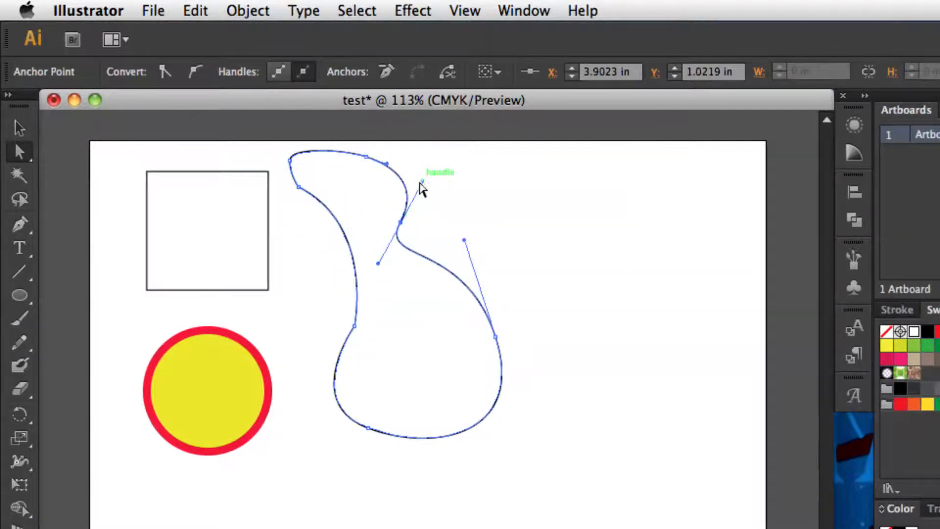
left_click_drag(421, 183, 411, 179)
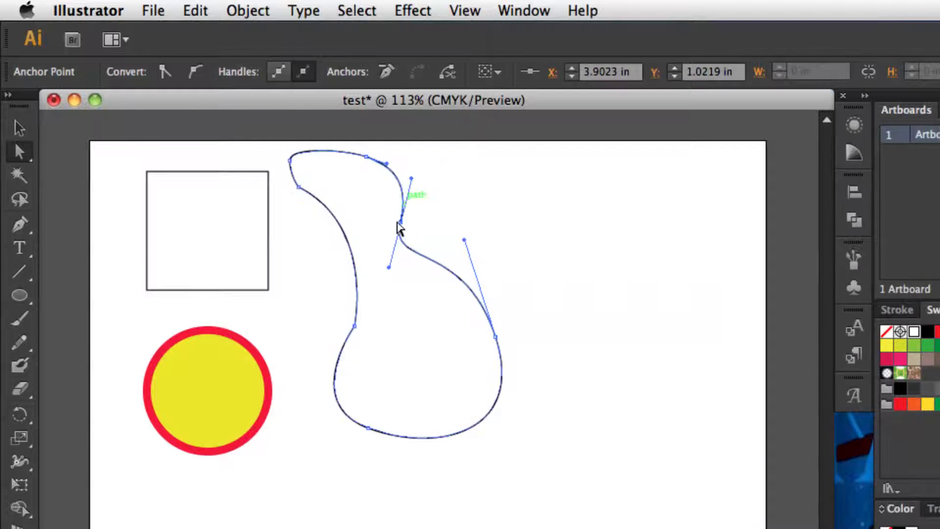
left_click_drag(390, 271, 383, 299)
left_click_drag(464, 239, 452, 248)
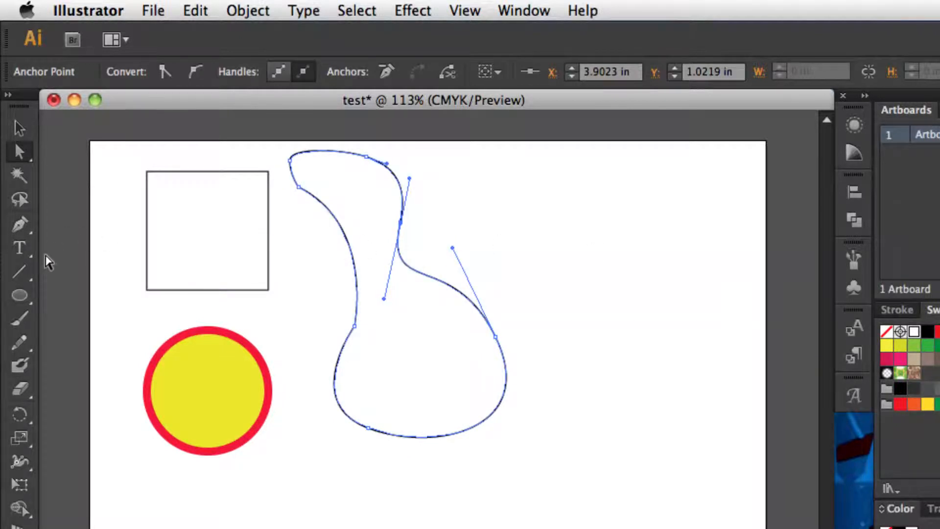
Delete the entire curved shape and leave the Direct Selection tool active.
key("Delete")
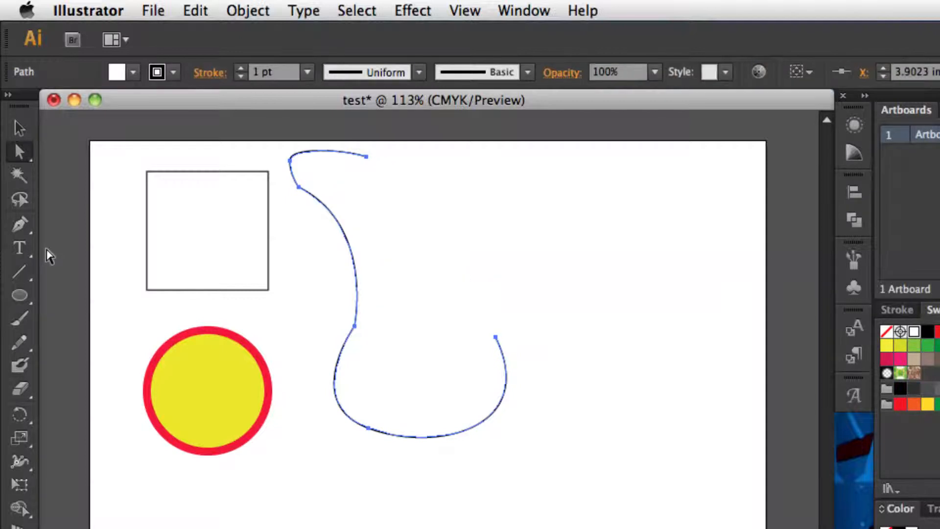
key("Delete")
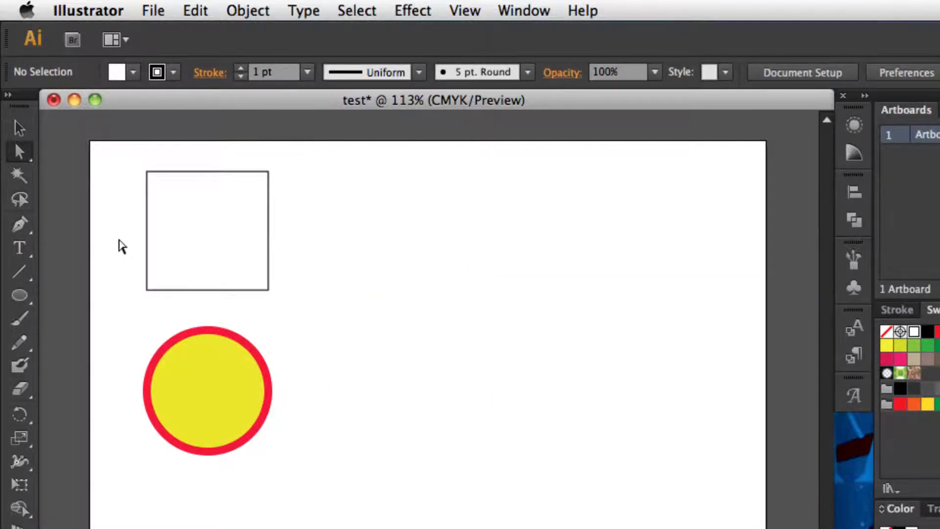
key("v")
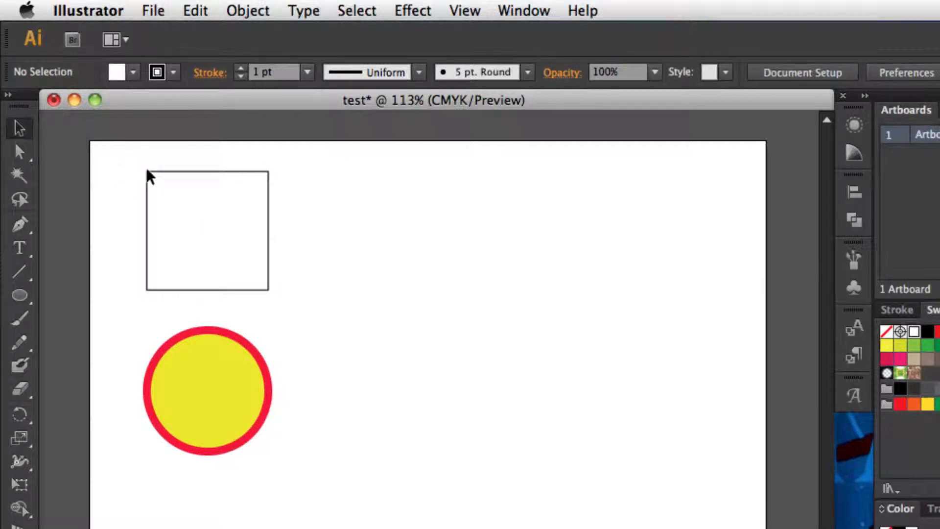
left_click(22, 152)
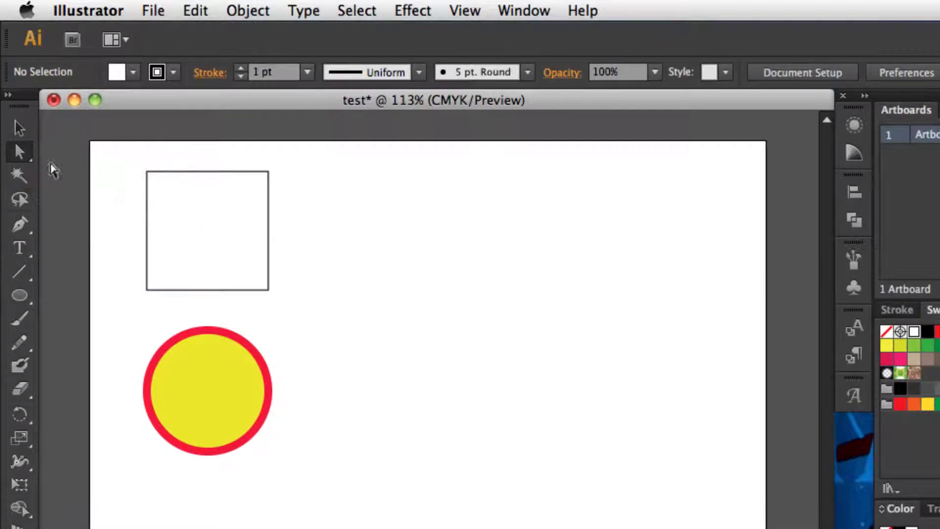
Try deleting only the square's upper-left anchor point, and undo the deletion.
left_click(147, 172)
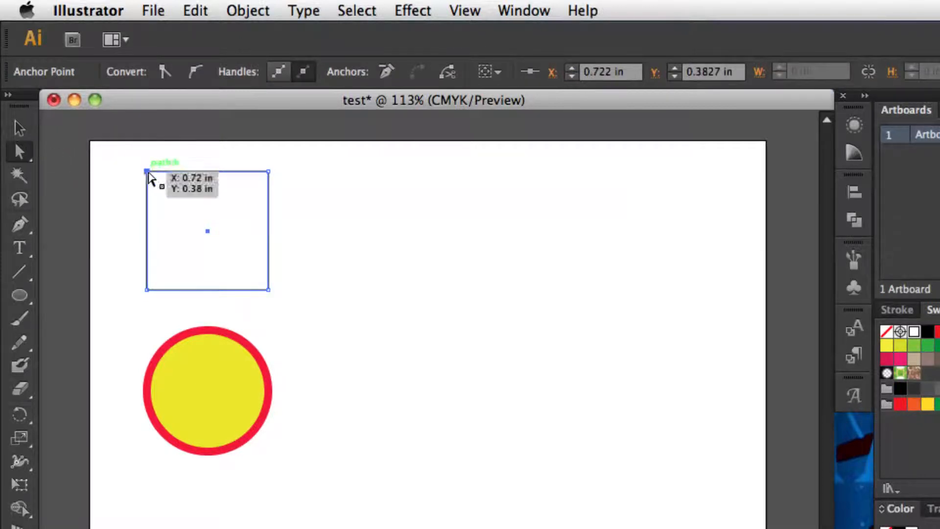
key("Delete")
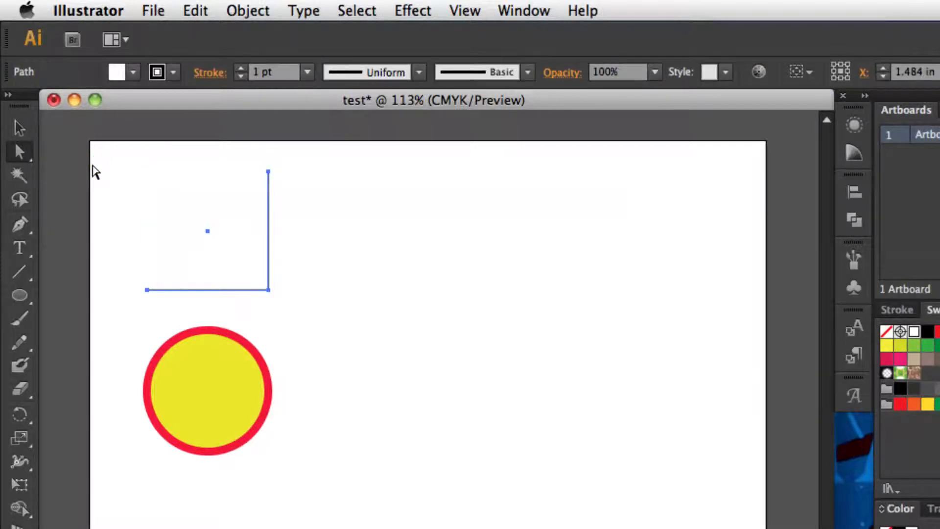
key("super+z")
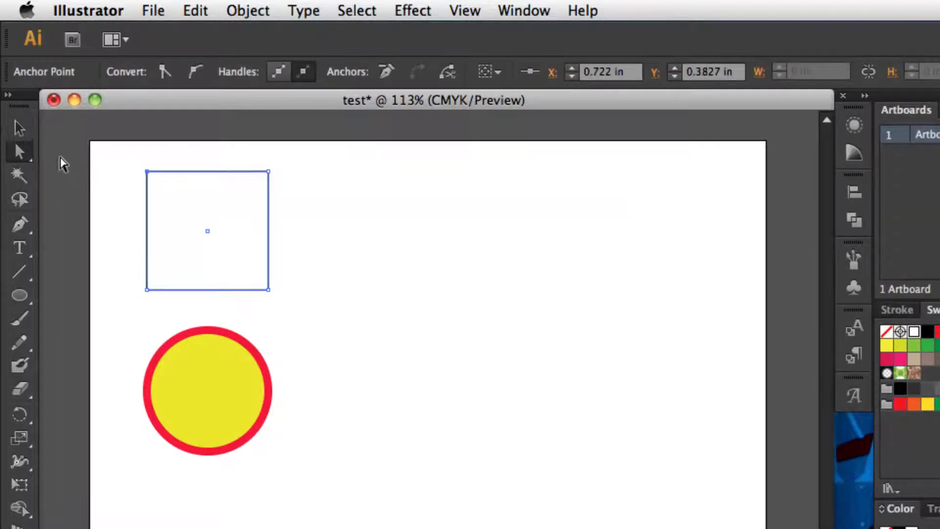
Select the whole square with the Selection tool and delete it.
left_click(20, 129)
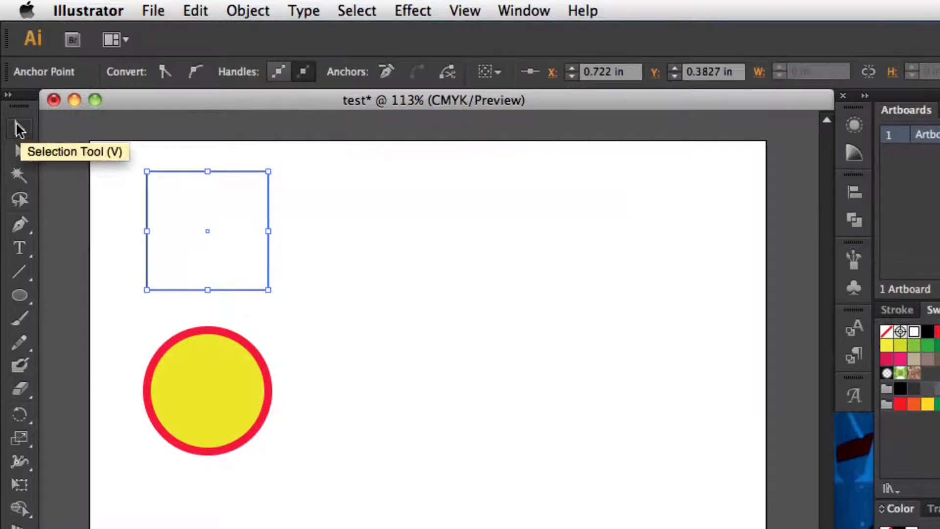
left_click(99, 163)
left_click(149, 180)
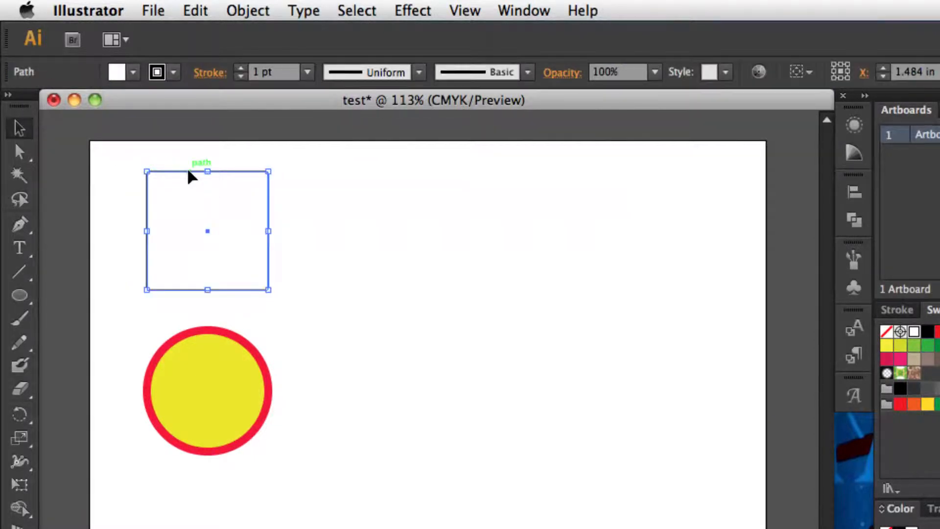
key("Delete")
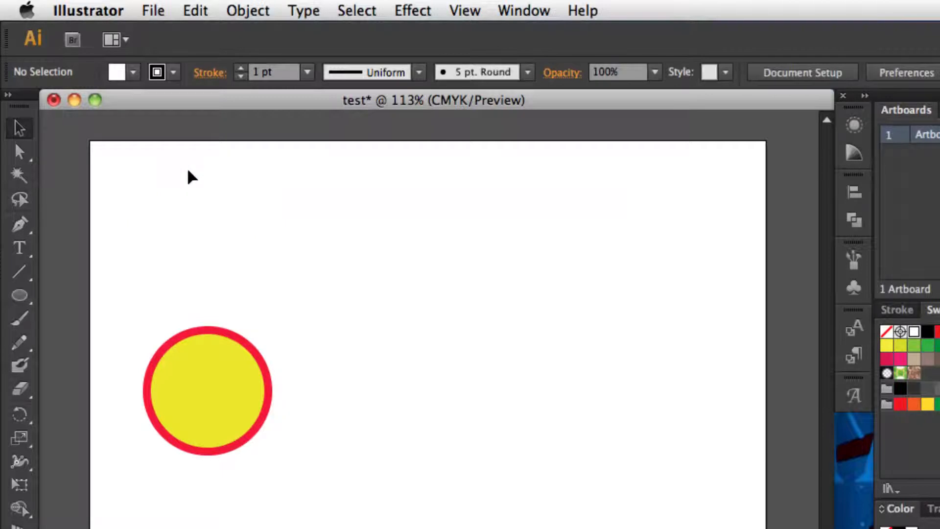
Try out point text above the circle by entering "kalasdj as sad fa sdf" and erasing all of it.
left_click(21, 248)
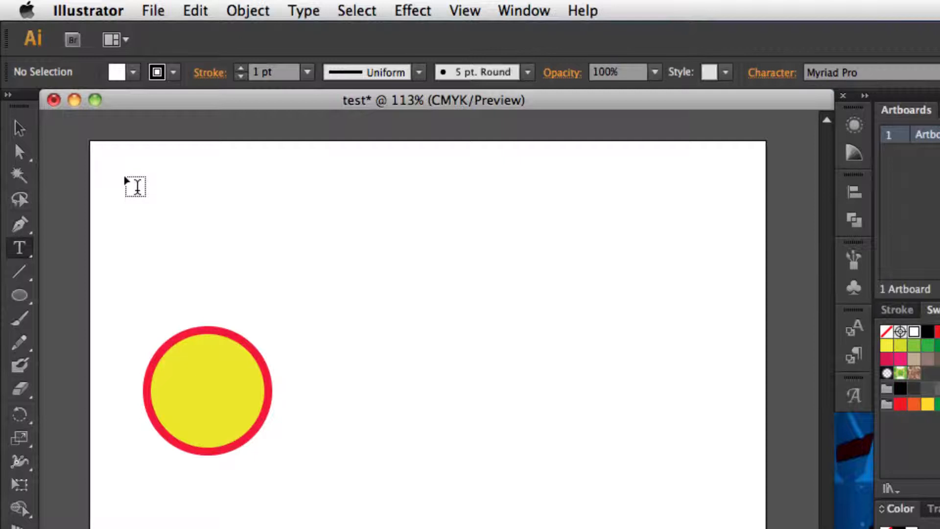
left_click(134, 206)
type("kalasdj as  sad fa sdf")
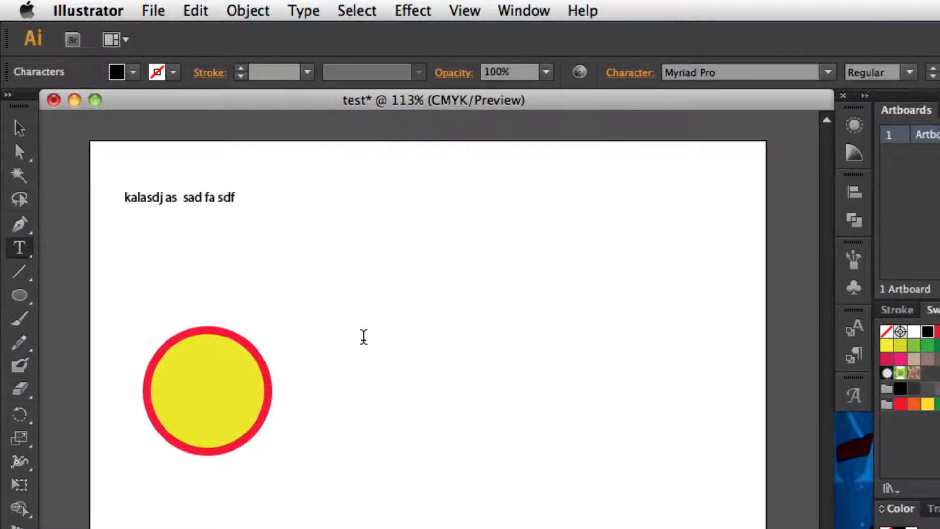
key("BackSpace")
key("BackSpace")
key("BackSpace")
key("BackSpace")
key("BackSpace")
key("BackSpace")
key("BackSpace")
key("BackSpace")
key("BackSpace")
key("BackSpace")
key("BackSpace")
key("BackSpace")
key("BackSpace")
key("BackSpace")
key("BackSpace")
key("BackSpace")
key("BackSpace")
key("BackSpace")
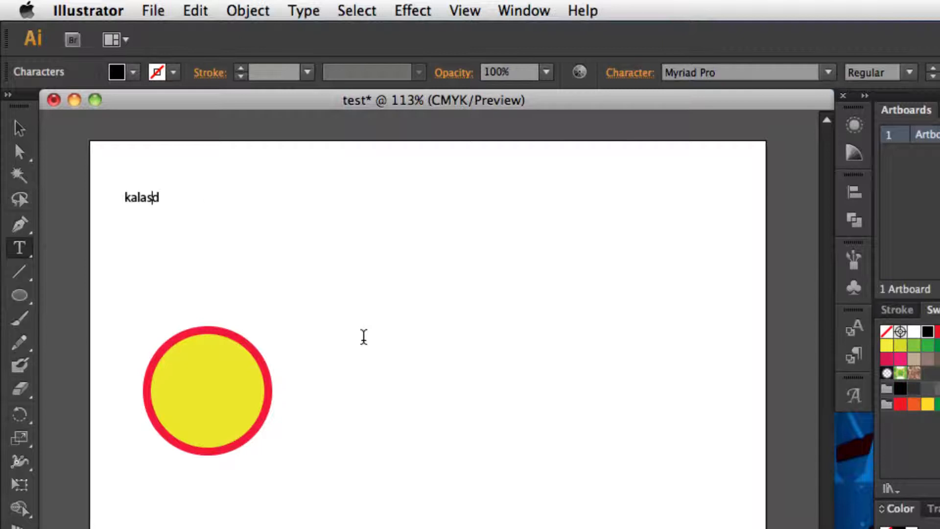
Draw an area text box above the circle reading "This is text for demo purposes." and shrink its frame around the single line.
left_click(19, 248)
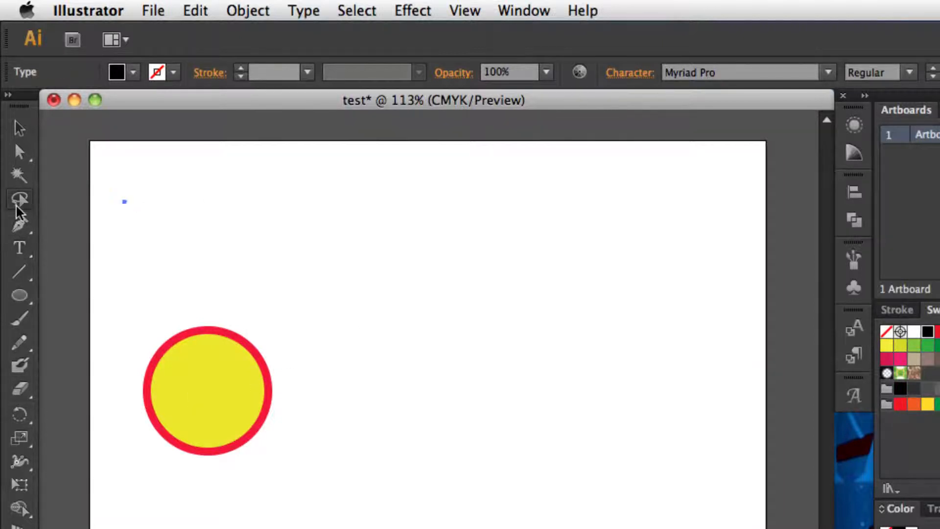
left_click_drag(135, 174, 348, 279)
type("This is text for")
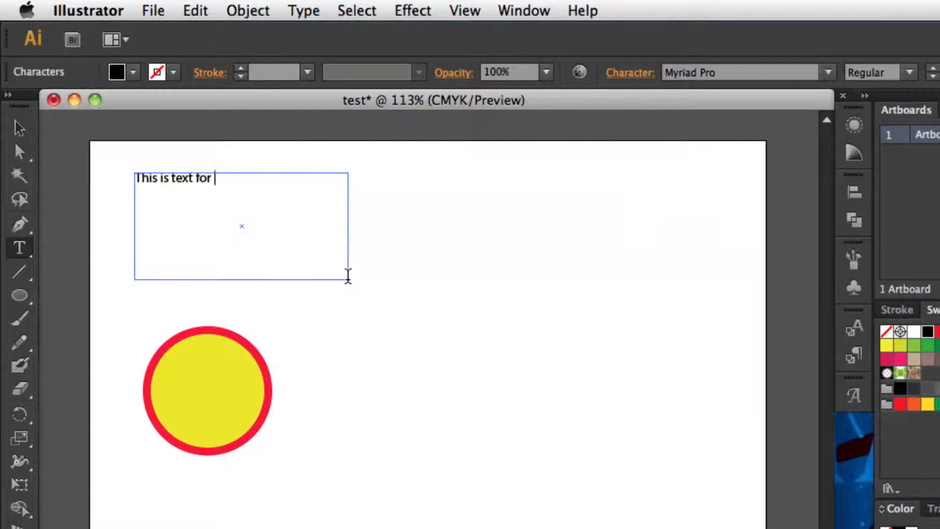
type(" demo pup")
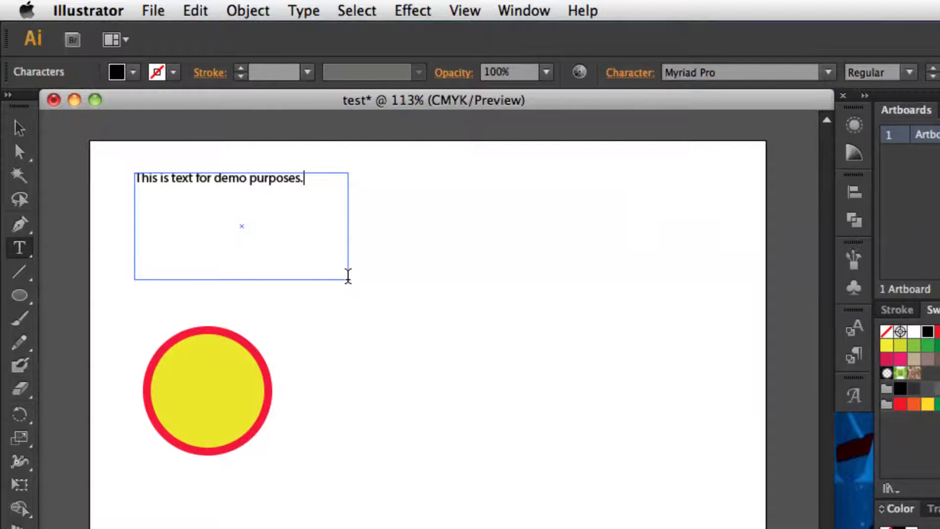
left_click(20, 130)
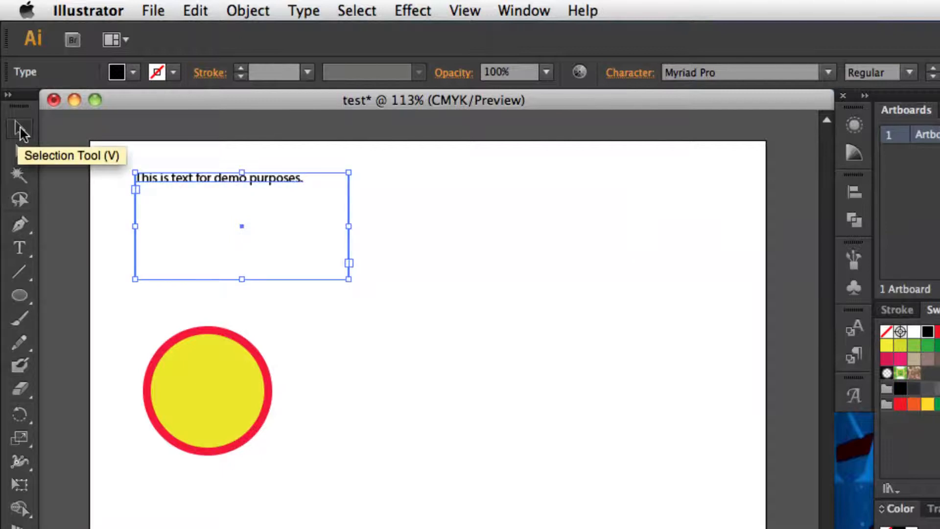
left_click_drag(349, 279, 312, 196)
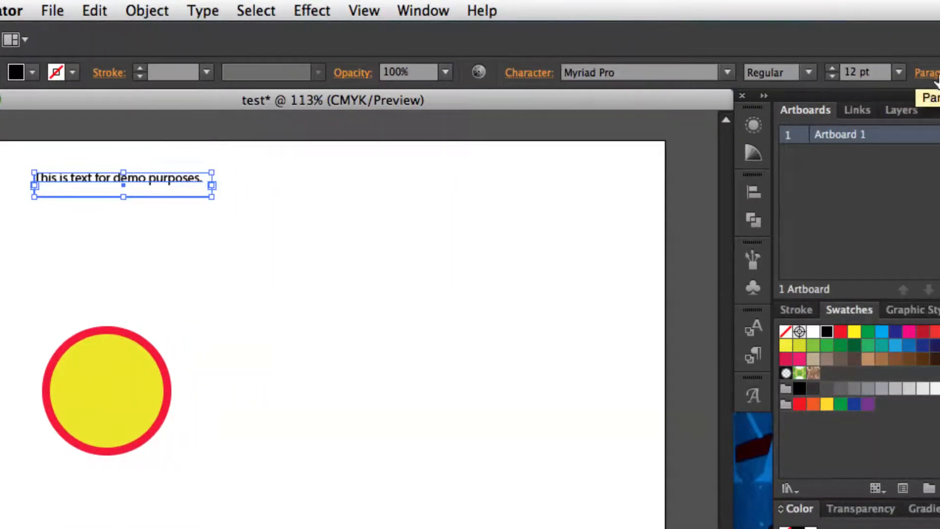
Try the Condensed and Bold Condensed Italic font styles on the demo text, and set it back to Regular.
left_click(808, 72)
left_click(791, 99)
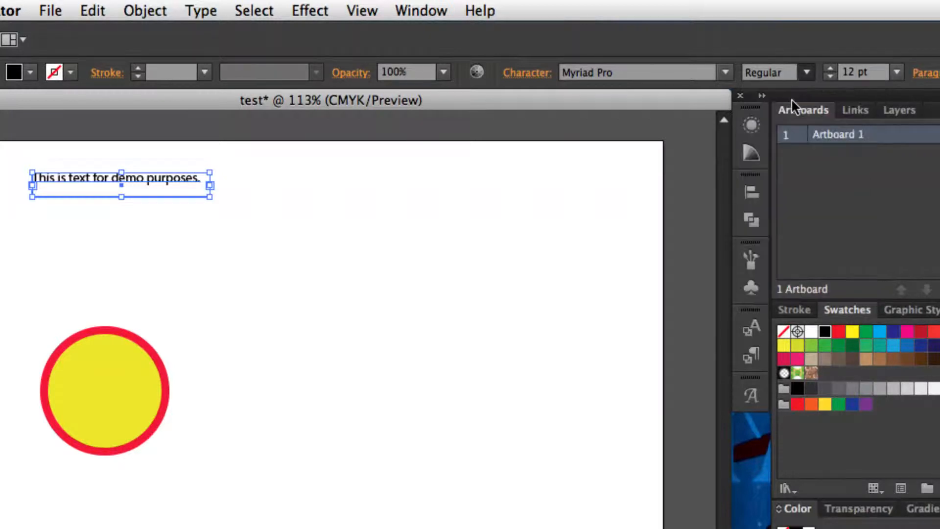
left_click(805, 73)
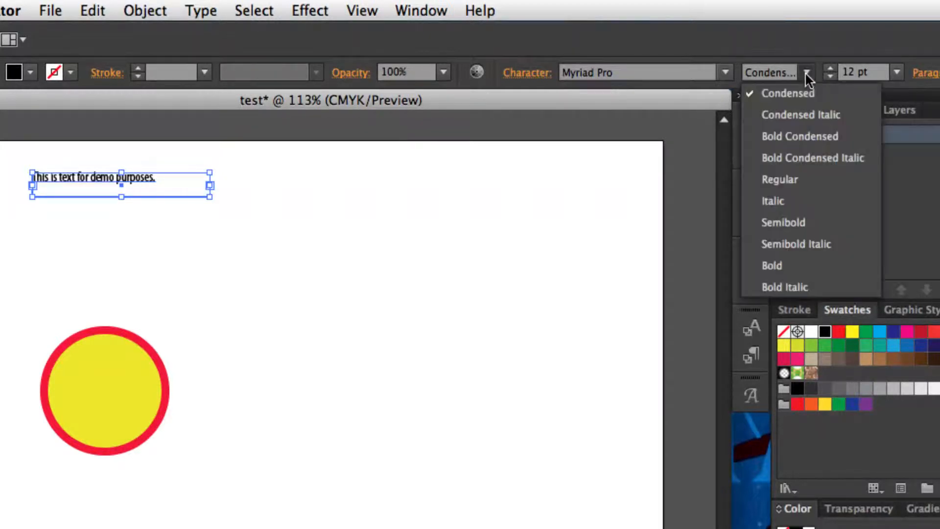
key("Escape")
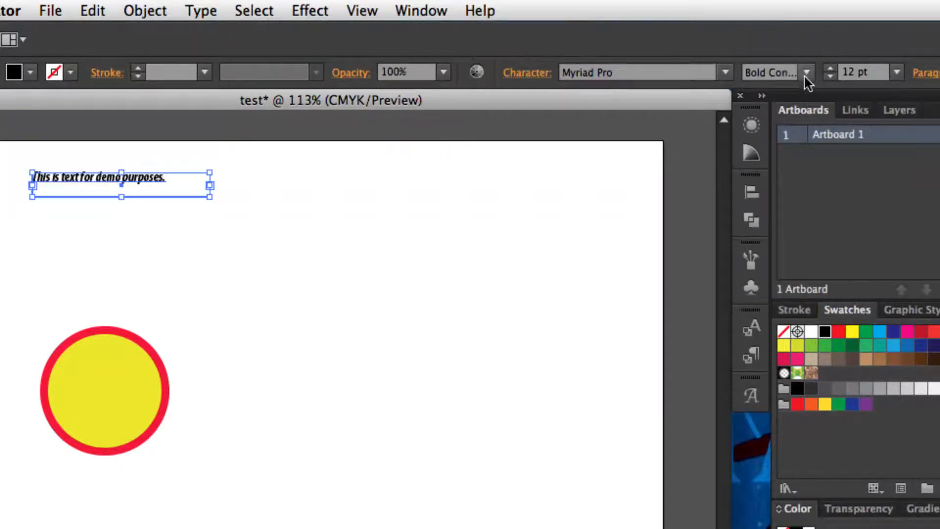
left_click(806, 73)
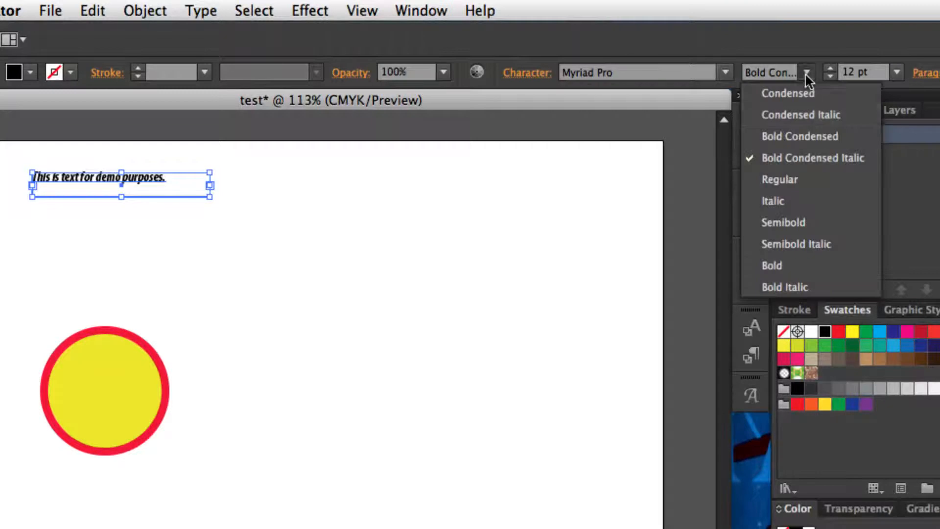
left_click(789, 179)
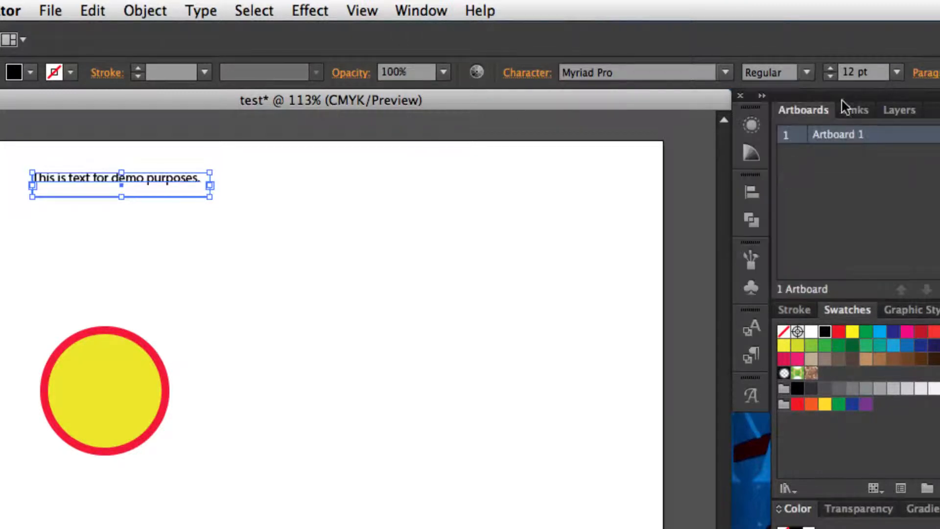
Set the demo text to 36 pt and resize its frame to fit two lines, its lower-right corner at about X 4.16 in, Y 1.49 in.
left_click(896, 73)
left_click(916, 357)
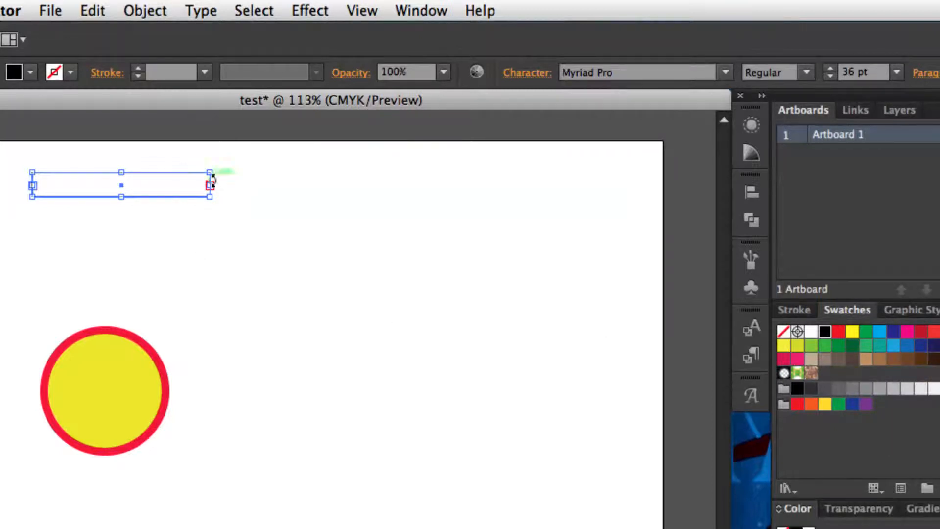
left_click_drag(209, 196, 321, 280)
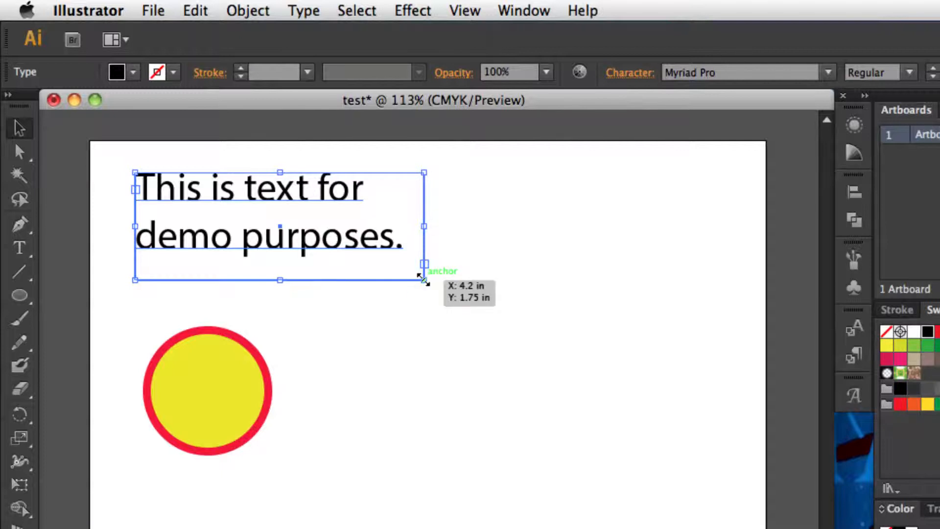
left_click_drag(424, 280, 423, 259)
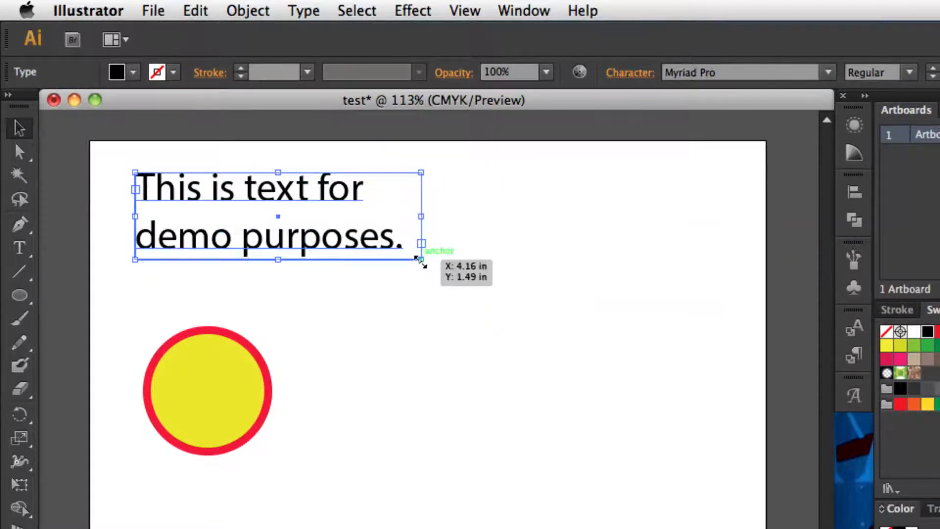
Try enlarging the demo text's frame from its lower-right corner, undo the resize and deselect the text.
left_click(19, 152)
left_click(75, 155)
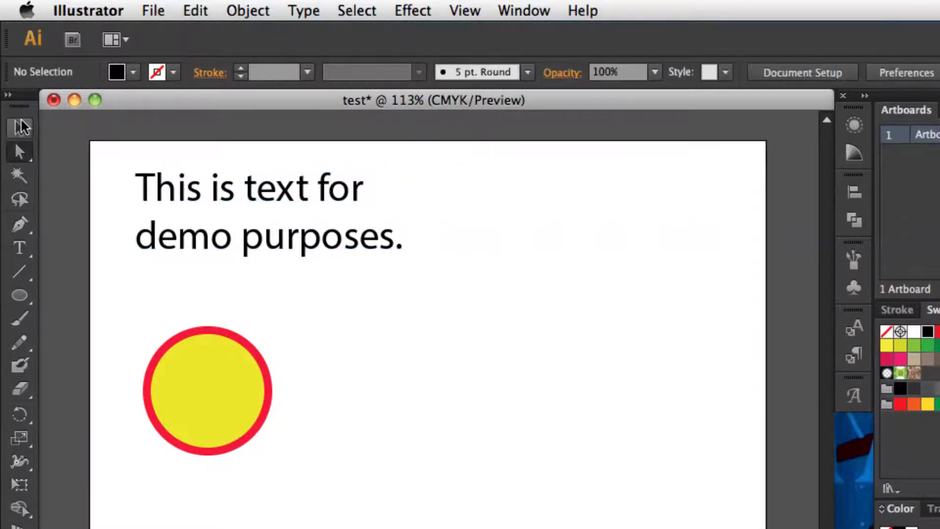
key("v")
left_click(181, 204)
left_click_drag(411, 263, 559, 351)
key("super+z")
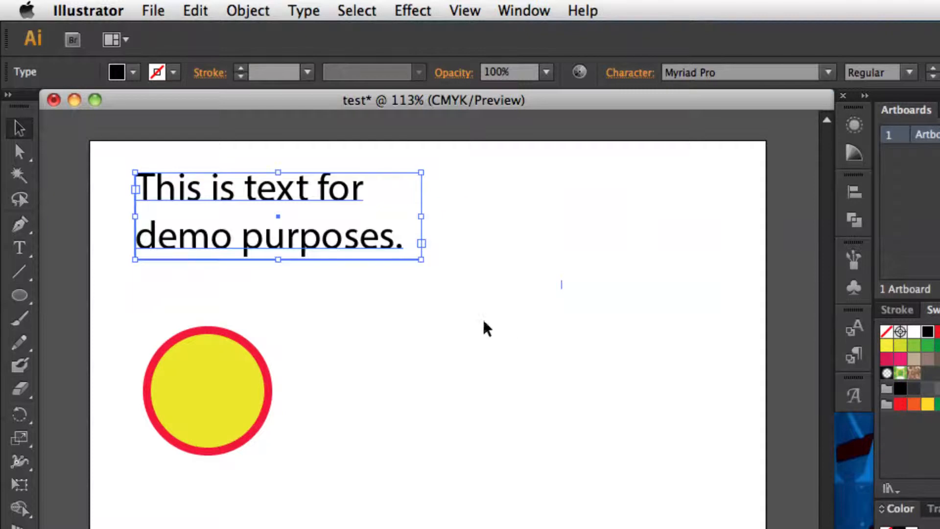
left_click(70, 168)
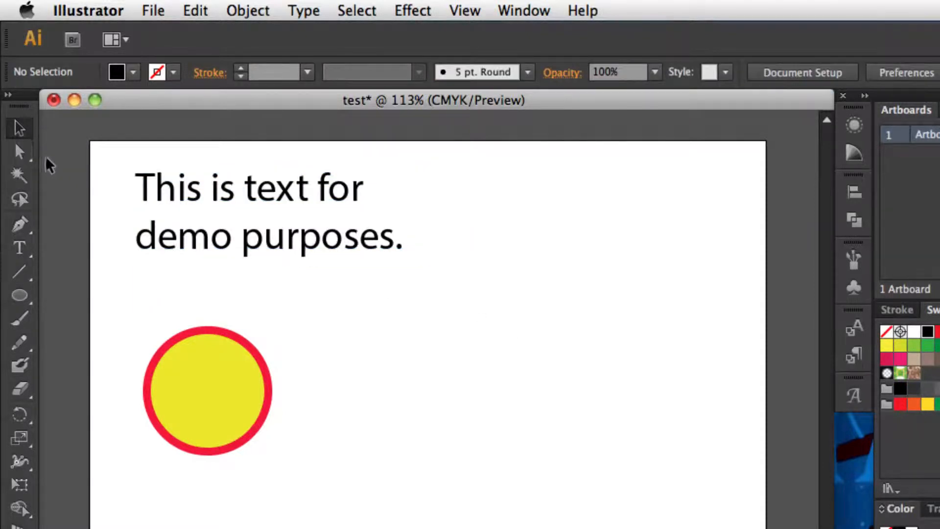
Place point text reading "This is text for scaling." below the demo paragraph, starting just above and to the right of the circle.
left_click(156, 184)
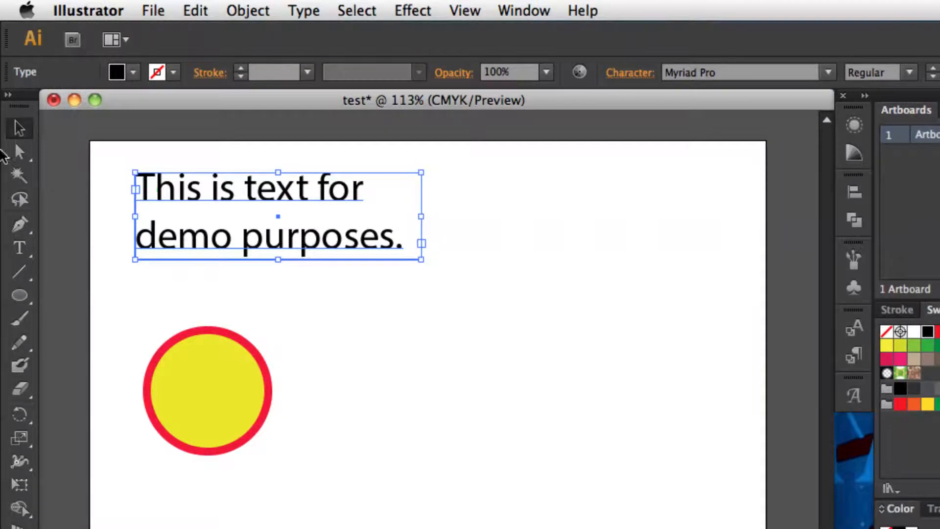
left_click(20, 247)
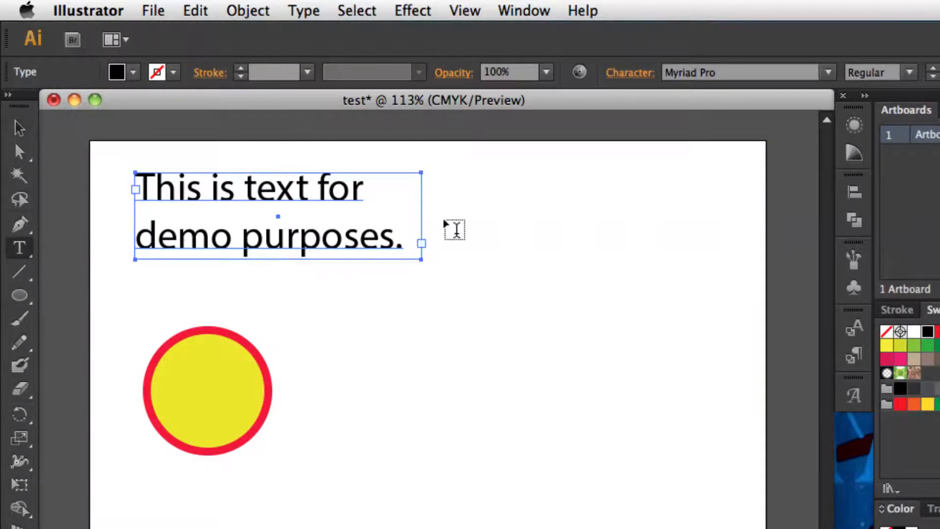
left_click(293, 313)
type("This is text for scaling.")
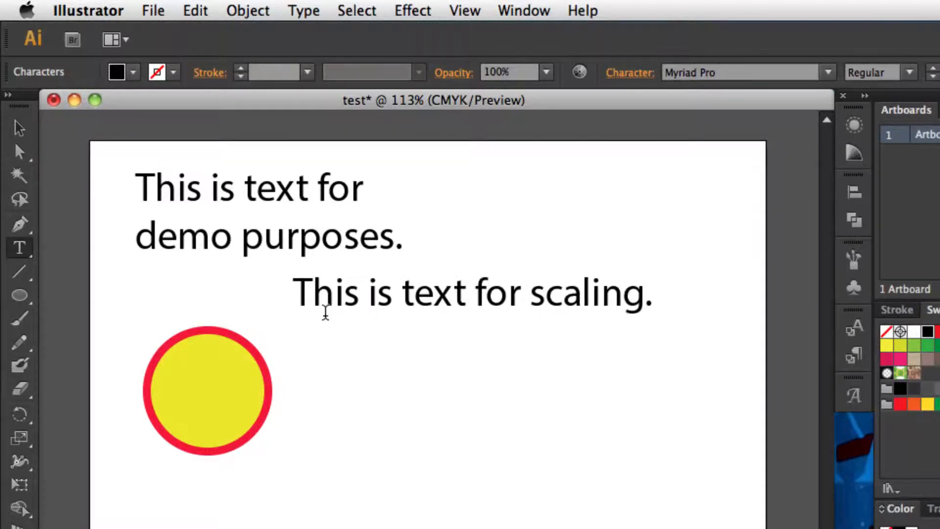
Try stretching the "This is text for scaling." line downward from its lower-right corner with the Selection tool.
left_click(20, 129)
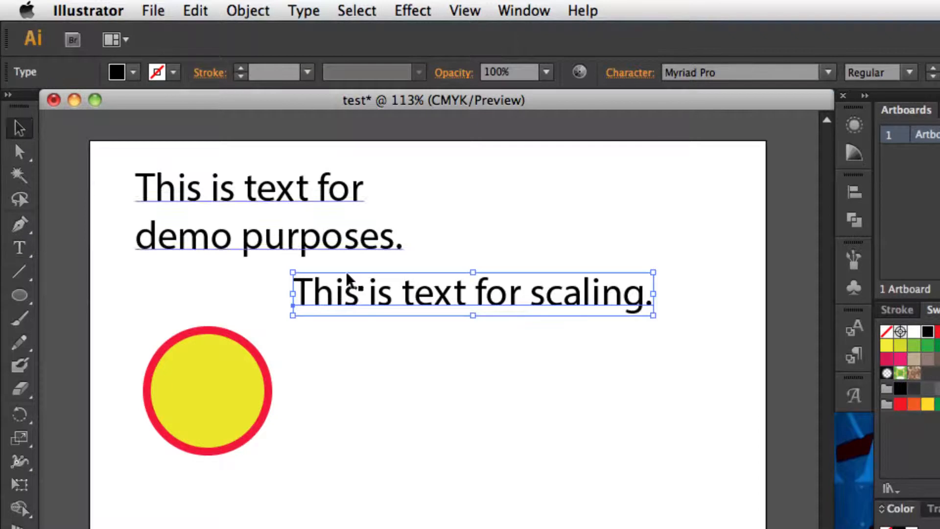
left_click_drag(652, 316, 613, 460)
left_click(667, 304)
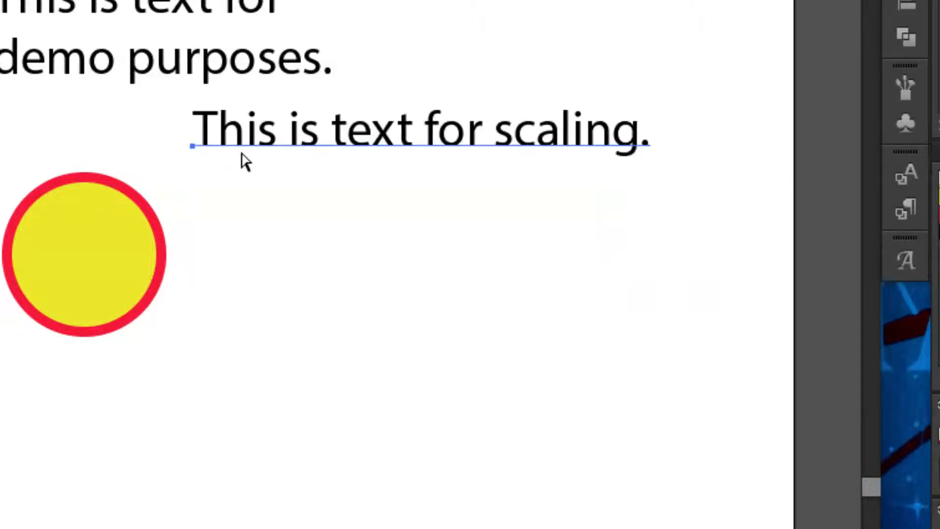
Move the "This is text for scaling." line left above the circle and scale it up proportionally to about one and a half times its size.
left_click(242, 157)
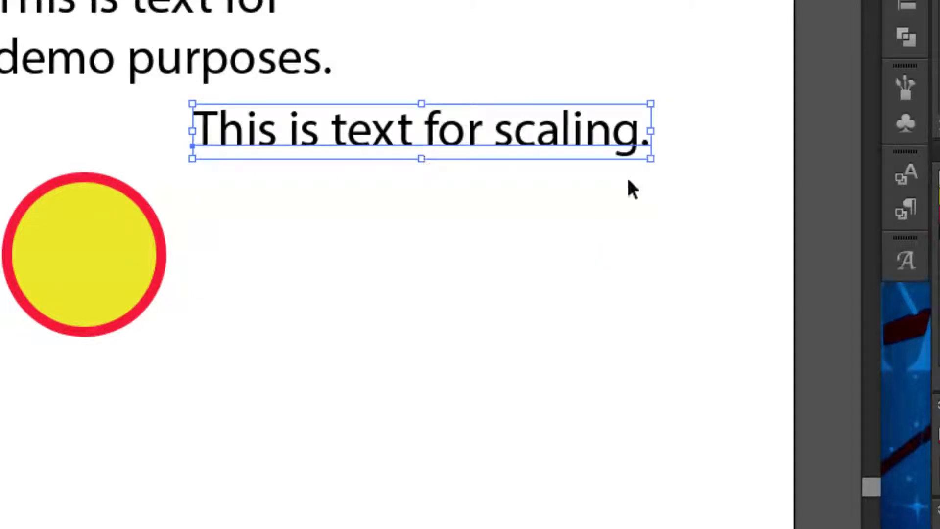
left_click_drag(474, 130, 326, 145)
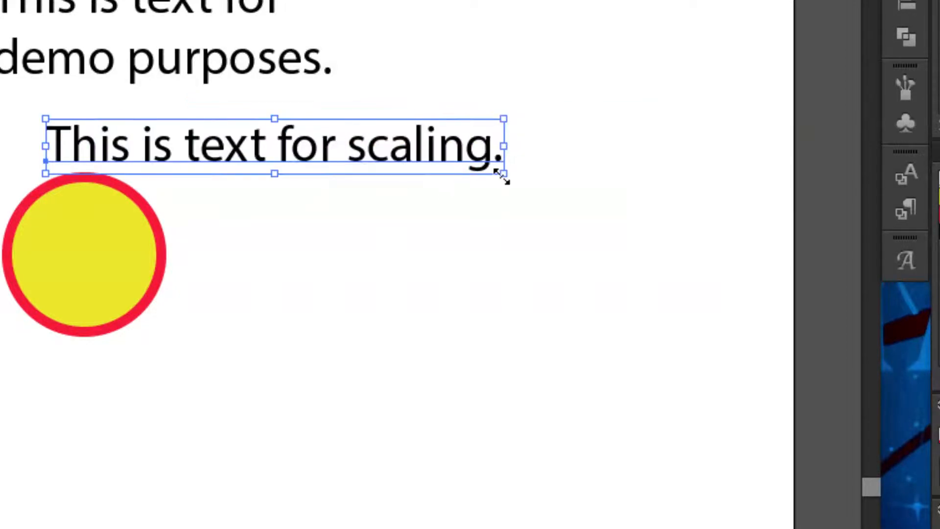
left_click_drag(504, 174, 709, 416)
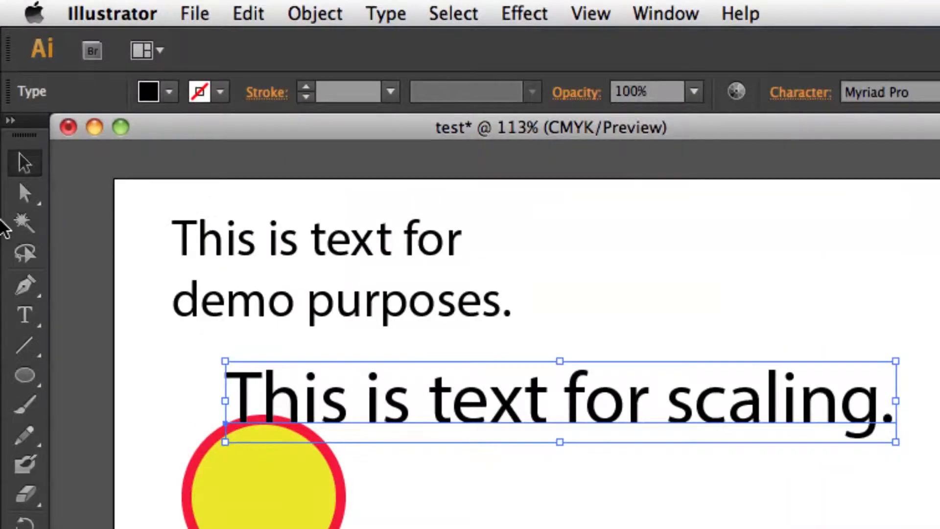
left_click(27, 348)
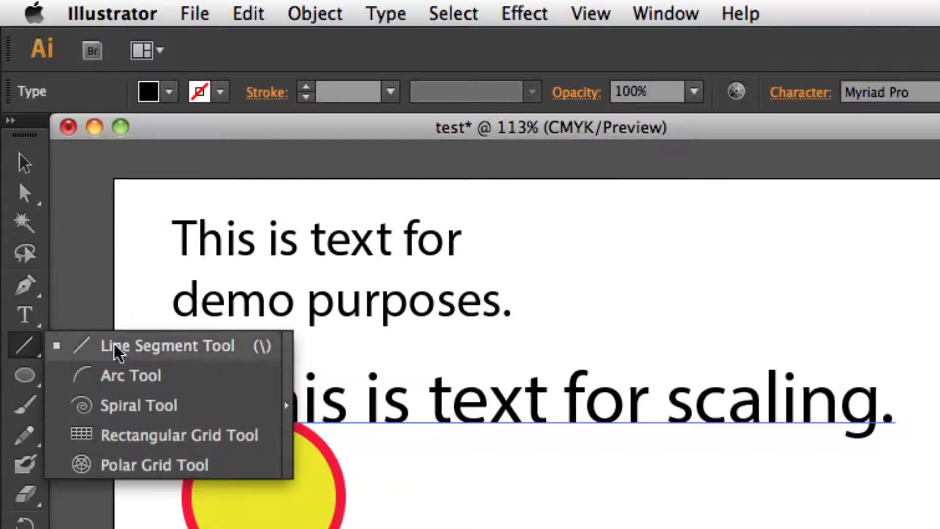
left_click(28, 317)
left_click_drag(29, 319, 116, 376)
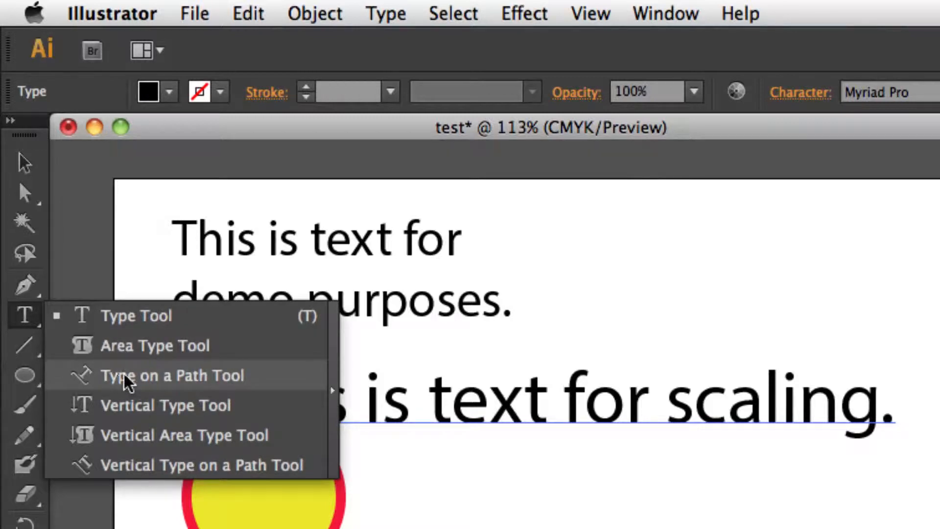
left_click_drag(181, 387, 82, 279)
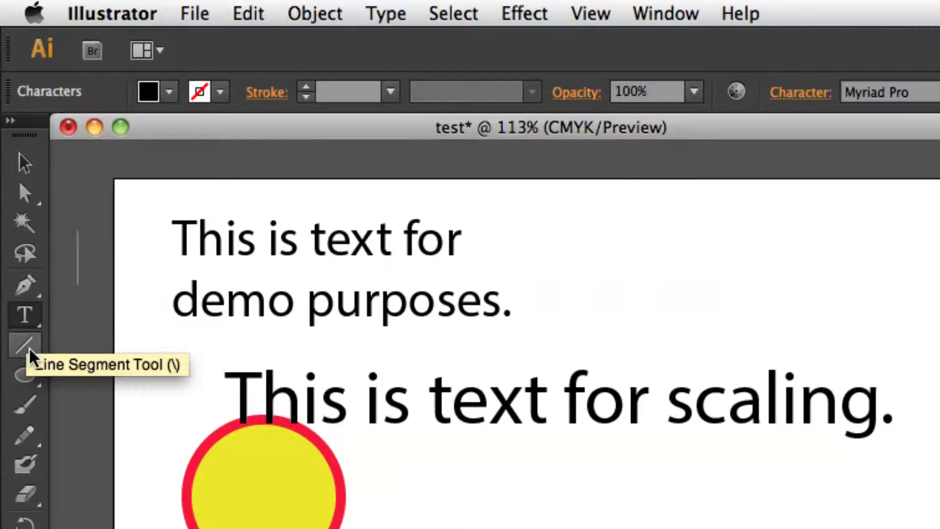
Draw a wavy open curve with three anchor points beside the demo paragraph using the Pen tool, with a black stroke and no fill, and deselect it.
left_click(24, 284)
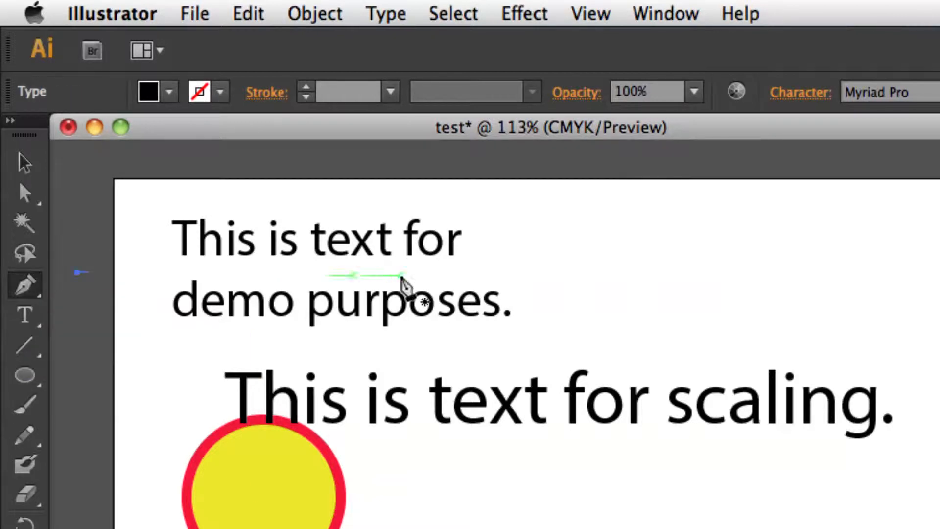
left_click(501, 265)
left_click_drag(617, 243, 716, 266)
left_click_drag(795, 294, 871, 273)
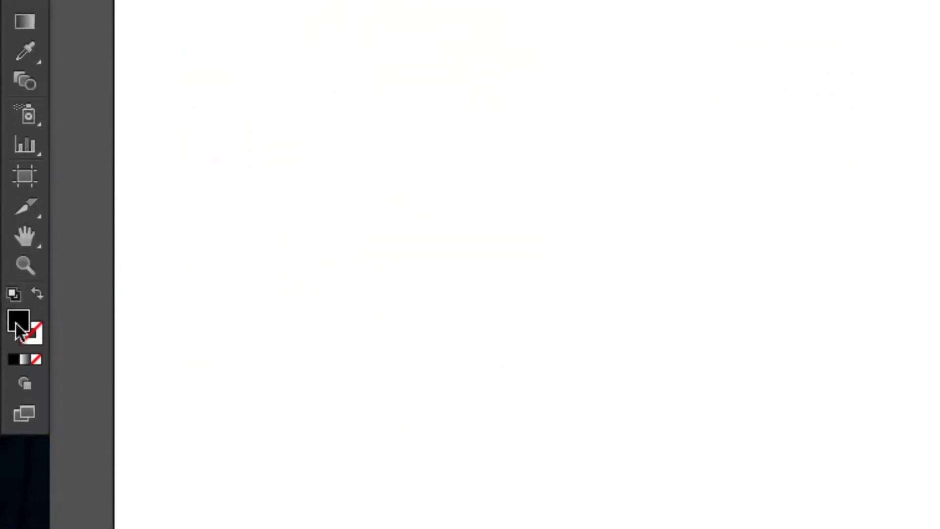
left_click(37, 293)
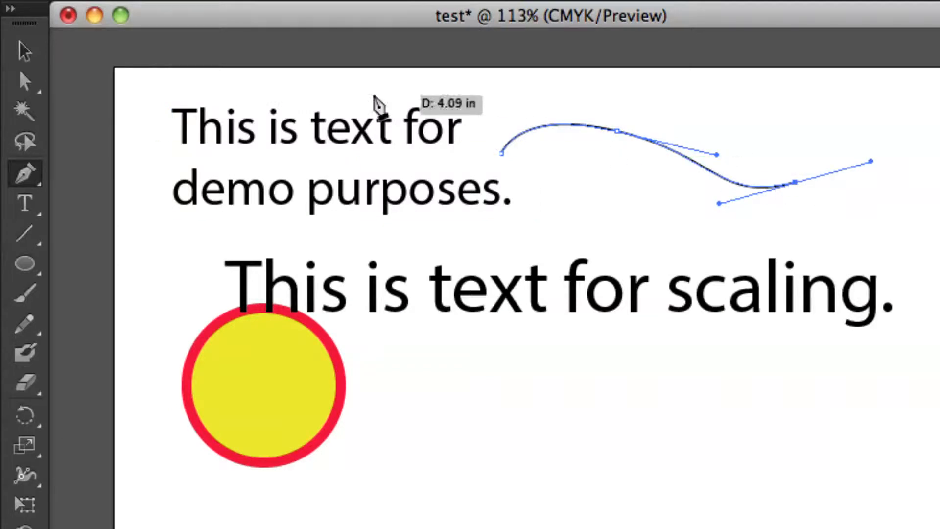
left_click(24, 50)
left_click(88, 59)
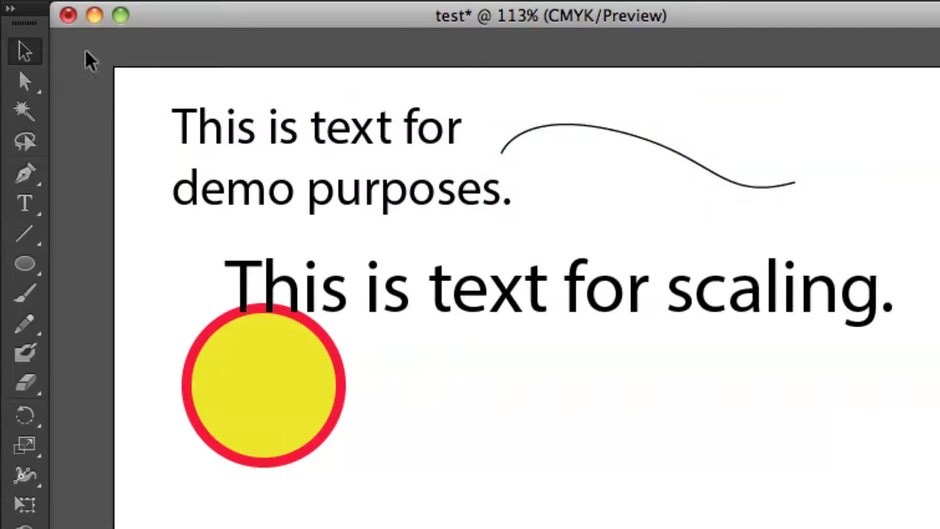
Add text reading "Type is on path" along the wavy curve with the Type on a Path tool, starting near its left end.
left_click(25, 203)
left_click_drag(25, 203, 142, 262)
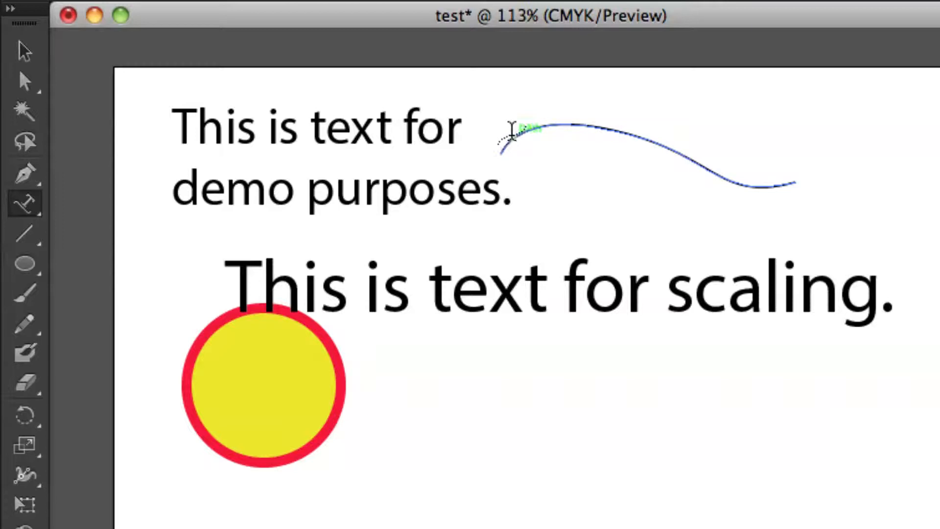
left_click(511, 135)
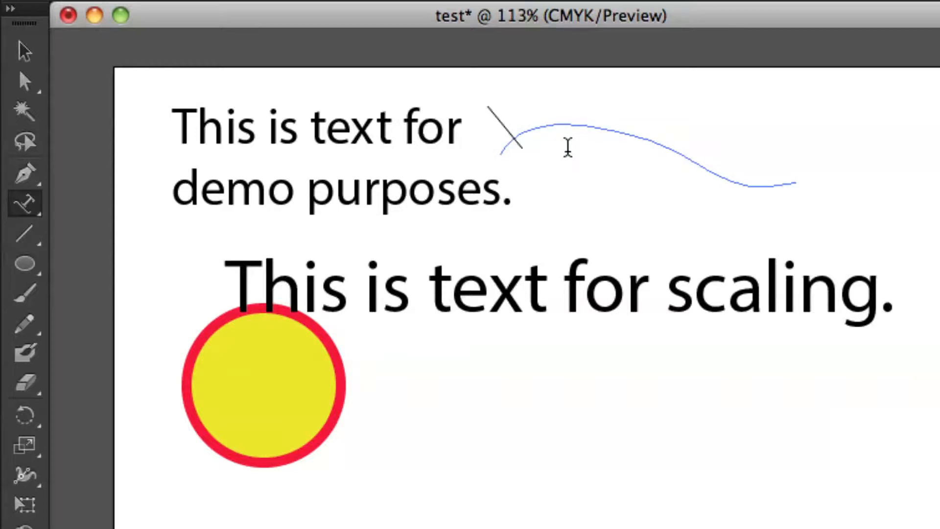
type("Type i")
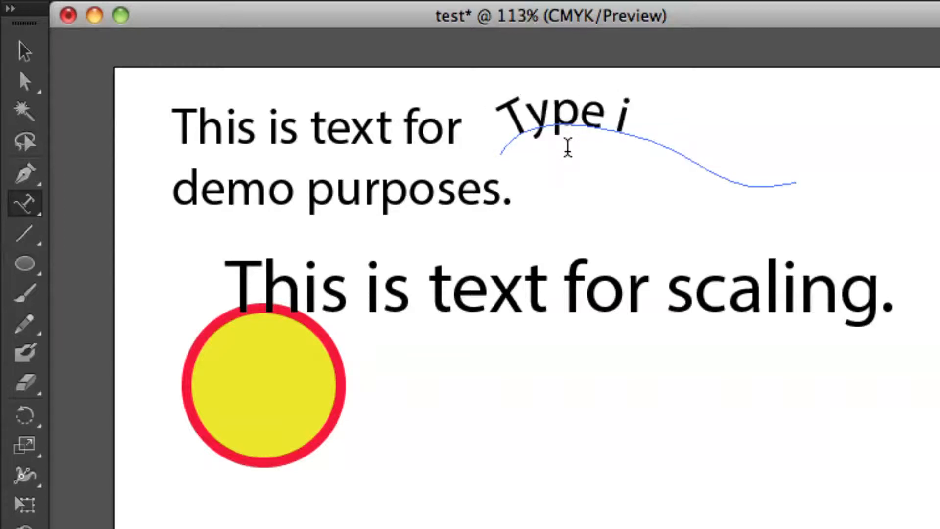
type("s on pa")
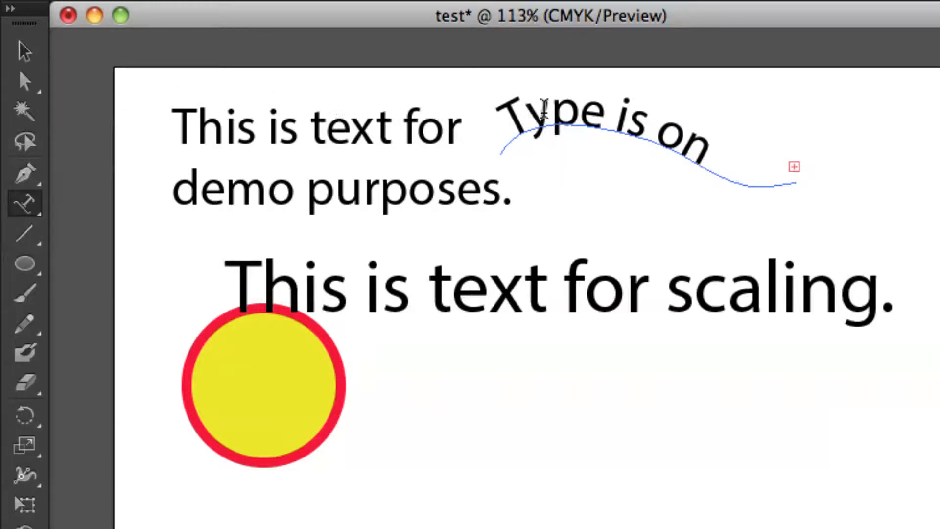
Enlarge the wavy curve together with its path text from the lower-right corner using the Selection tool.
triple_click(544, 110)
left_click(538, 105)
left_click(29, 56)
left_click_drag(796, 190, 871, 227)
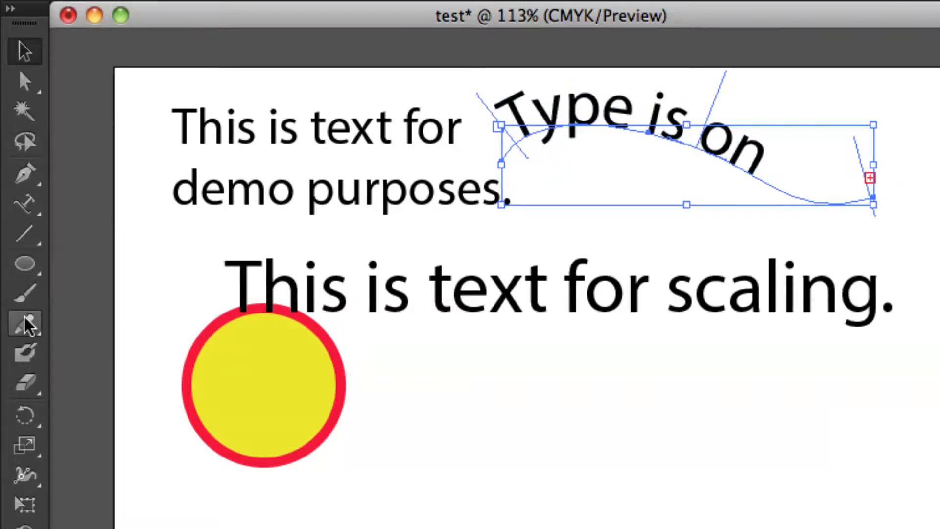
Reduce the font size of all the path text step by step until "Type is on path" fits on the curve.
left_click(27, 206)
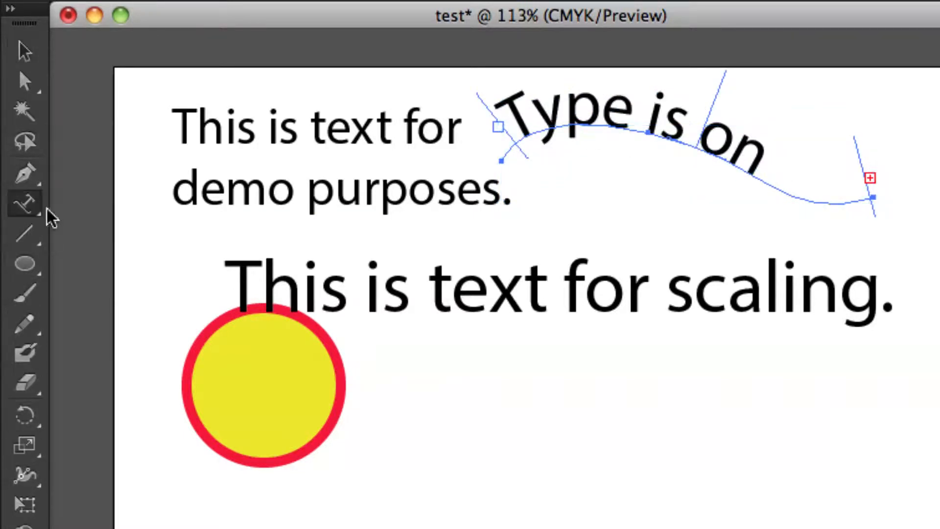
triple_click(526, 115)
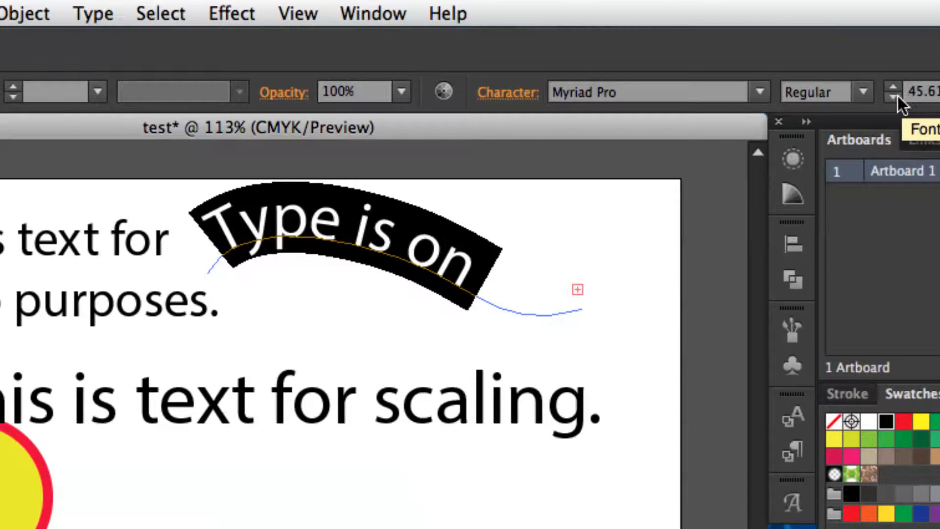
left_click(894, 97)
left_click(895, 97)
left_click(895, 97)
left_click(895, 97)
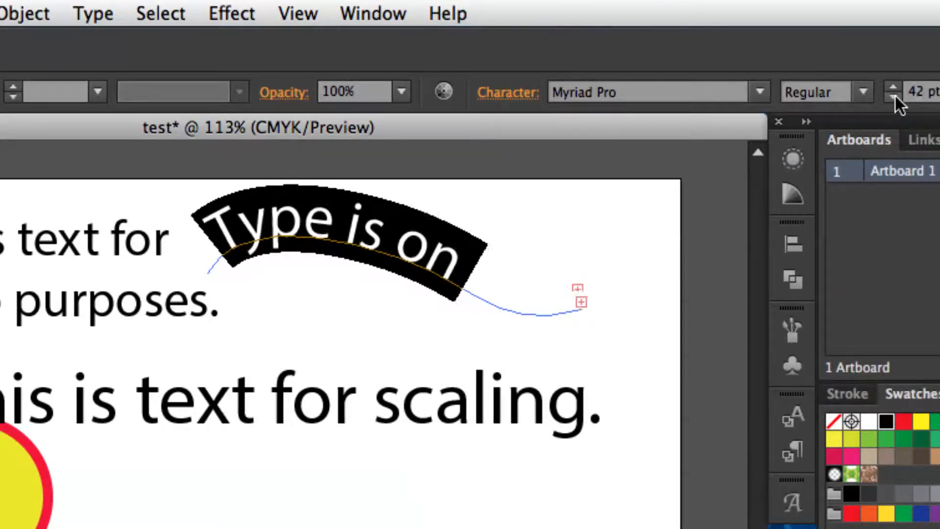
left_click(895, 97)
left_click(894, 97)
left_click(895, 97)
left_click(895, 97)
left_click(895, 97)
left_click(895, 97)
left_click(895, 97)
left_click(895, 97)
double_click(894, 97)
left_click(895, 97)
double_click(895, 97)
double_click(895, 97)
left_click(894, 97)
left_click(895, 97)
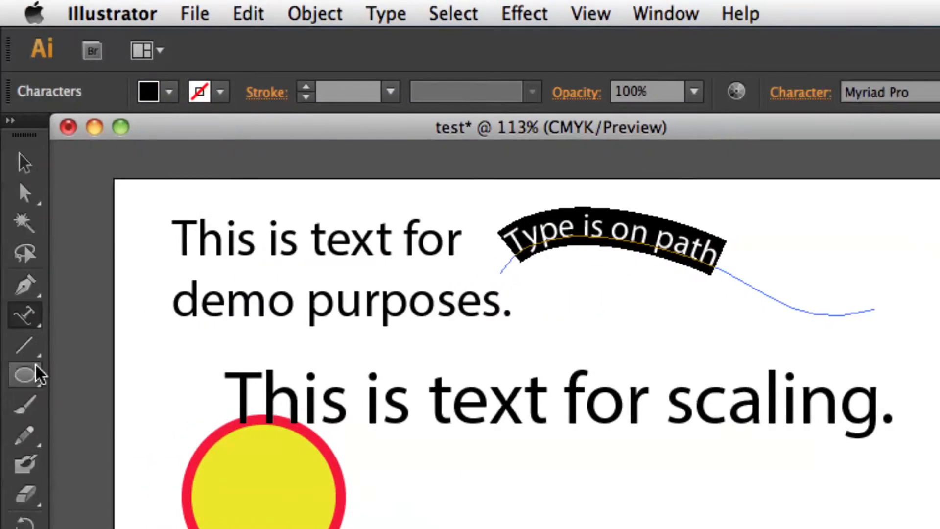
Draw a slightly sloping straight line above the demo paragraph with the Line Segment tool and give it a dark crimson stroke with hue 344°.
left_click(23, 346)
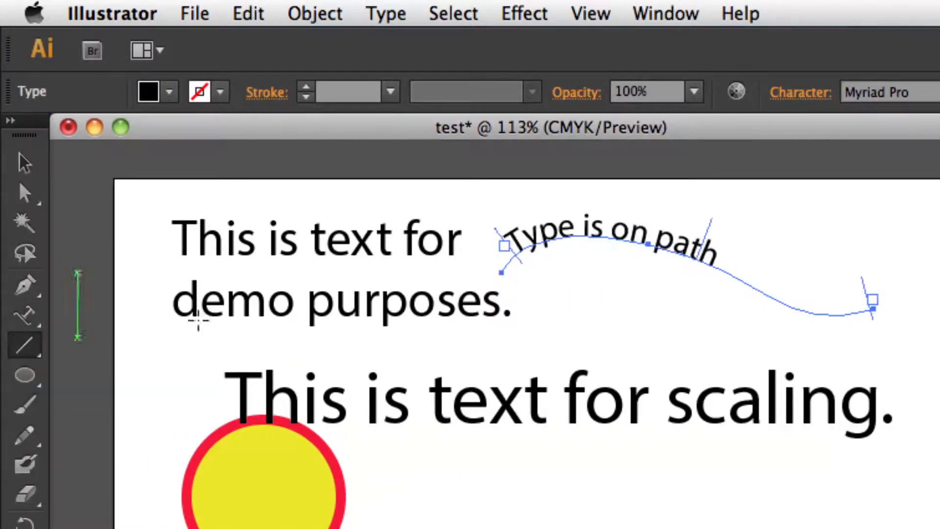
left_click_drag(226, 192, 423, 201)
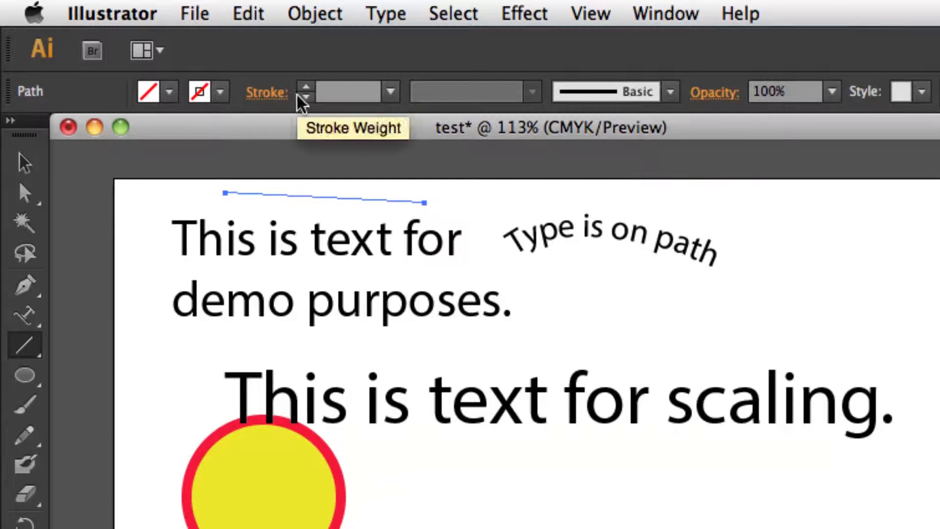
left_click(24, 163)
left_click(155, 211)
left_click(256, 197)
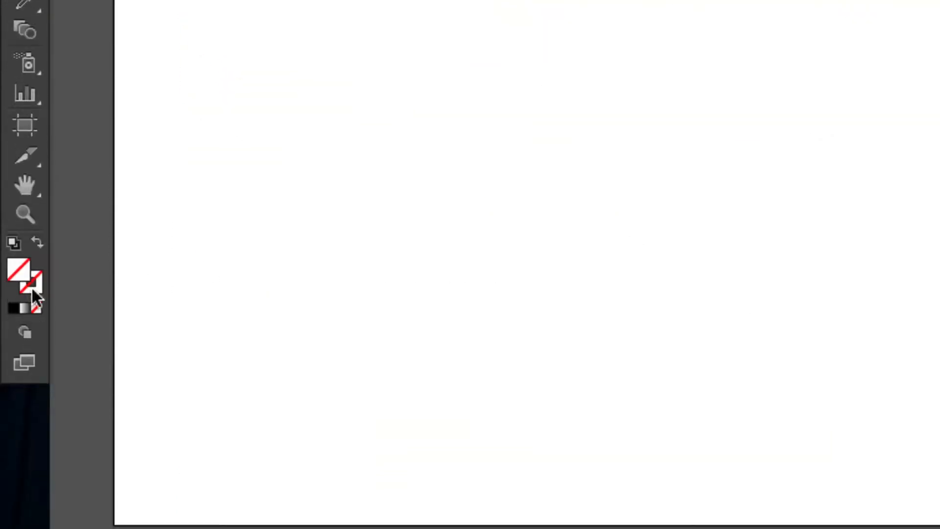
left_click(34, 287)
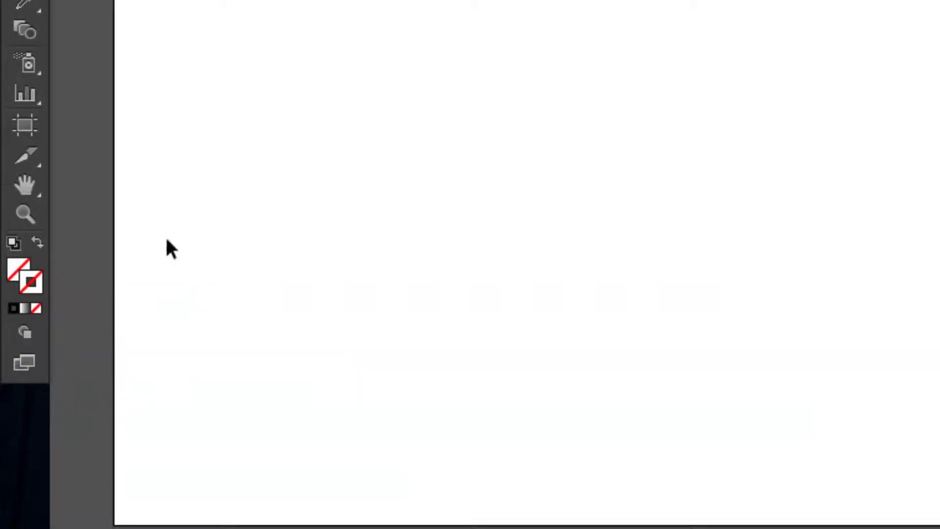
double_click(25, 270)
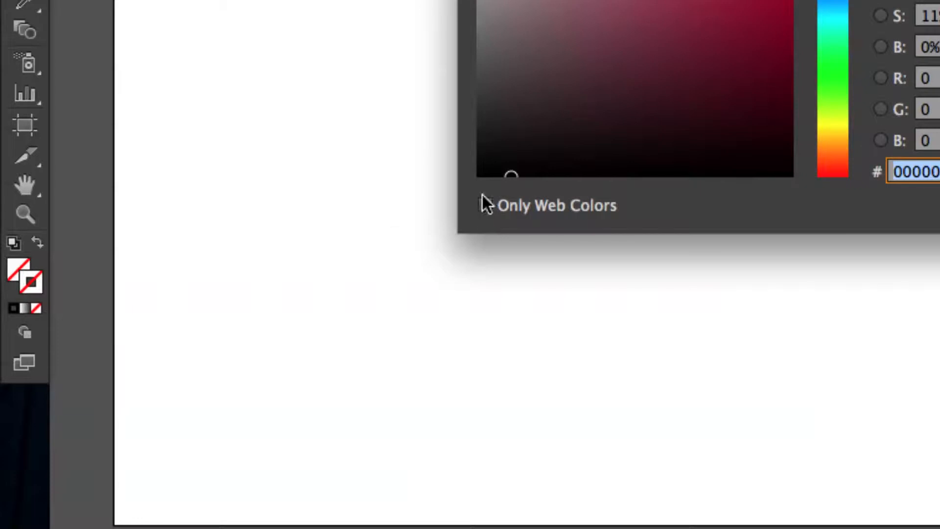
left_click(752, 22)
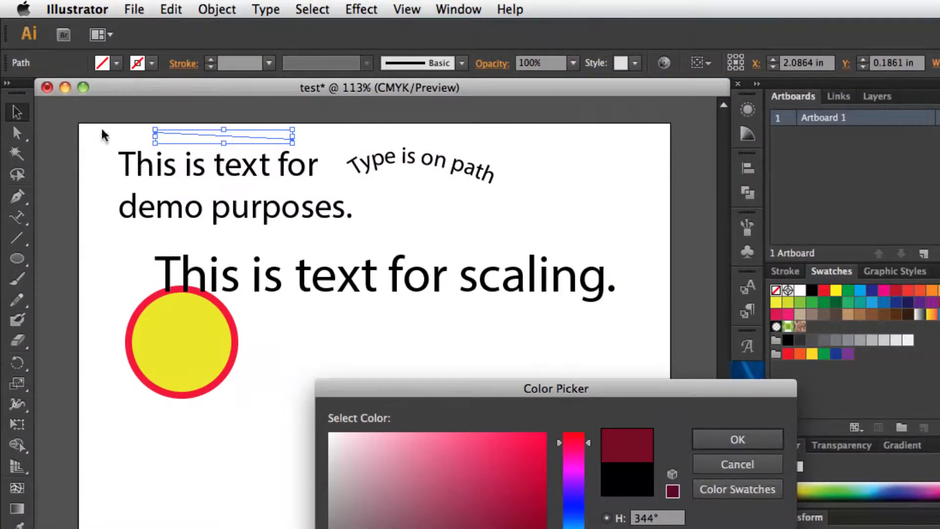
left_click(737, 439)
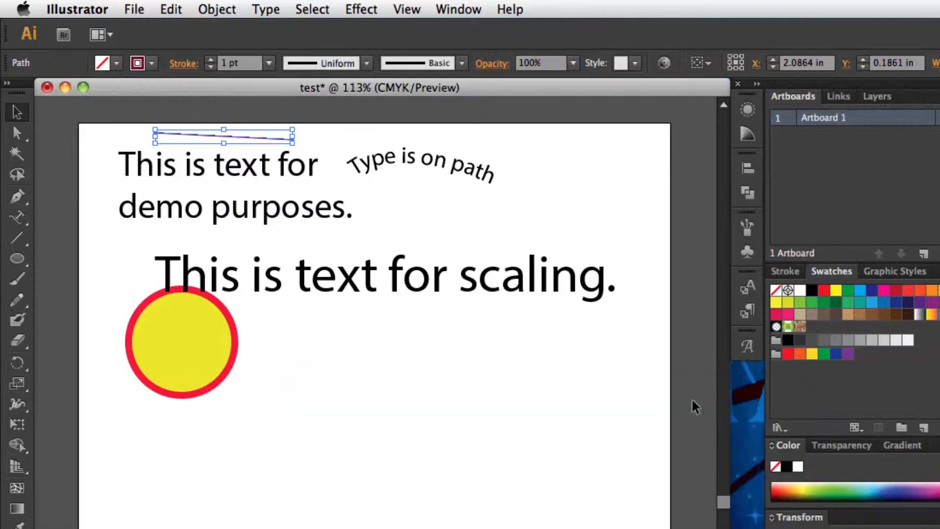
Move the crimson line to the right of the yellow circle, below the scaling text, and deselect it.
left_click(368, 142)
left_click_drag(197, 142, 327, 347)
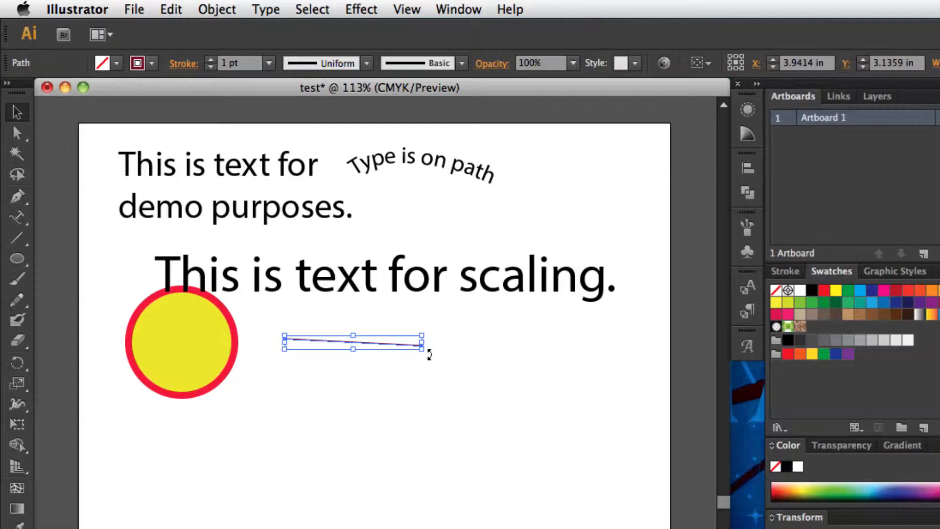
left_click_drag(429, 357, 309, 337)
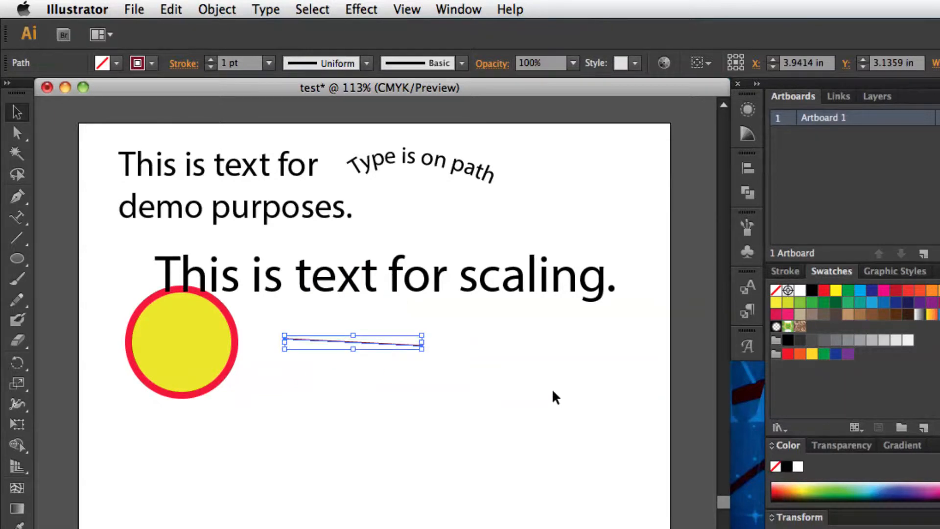
left_click(468, 371)
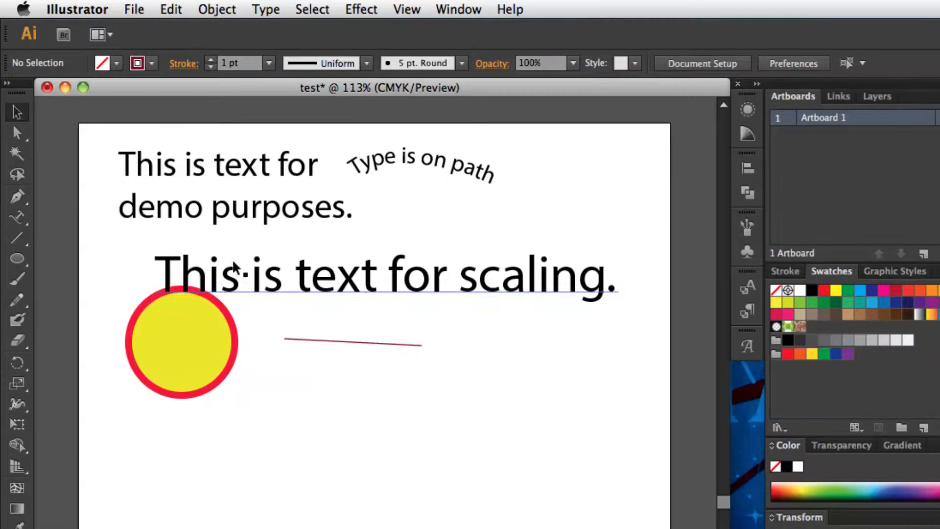
Paint a wavy freehand stroke below the crimson line with the Paintbrush tool, using the 5 pt. Round brush.
left_click(17, 279)
mouse_move(236, 447)
left_mouse_down()
mouse_move(267, 398)
mouse_move(331, 433)
mouse_move(335, 396)
mouse_move(363, 389)
mouse_move(527, 426)
left_mouse_up()
left_click(17, 109)
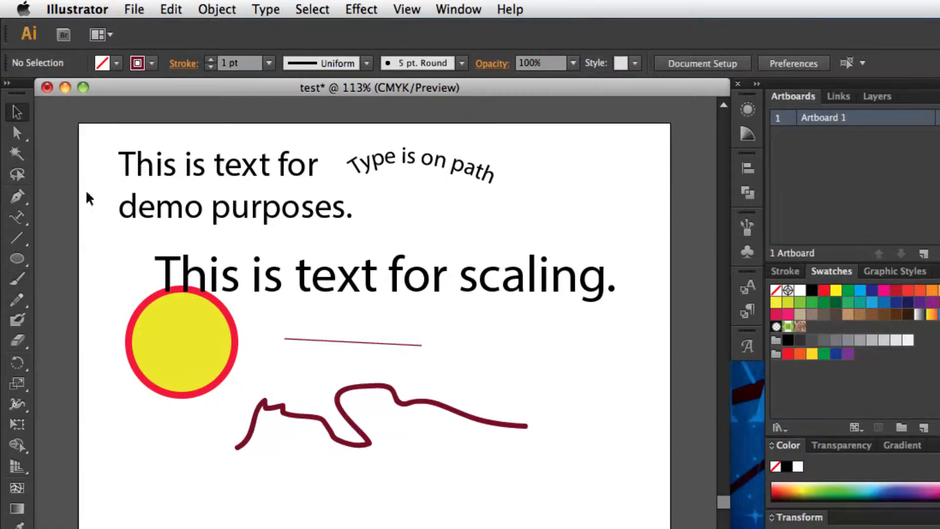
Apply the rough charcoal-like brush to the painted stroke, set its stroke weight to 6 pt and deselect it.
left_click(296, 414)
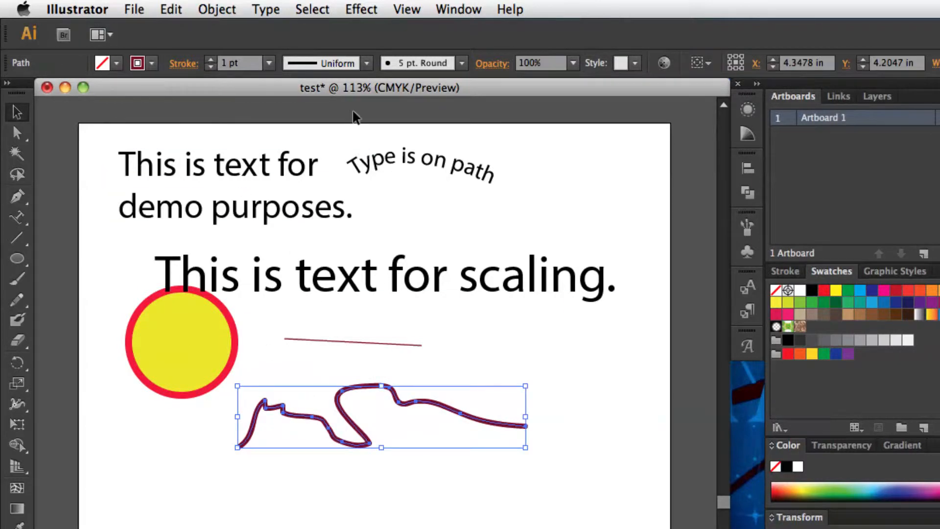
left_click(462, 64)
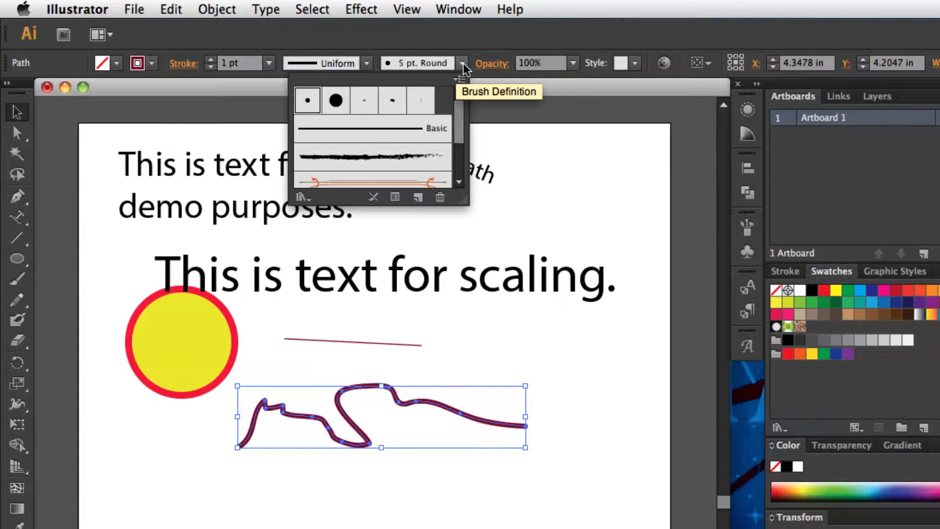
left_click(360, 158)
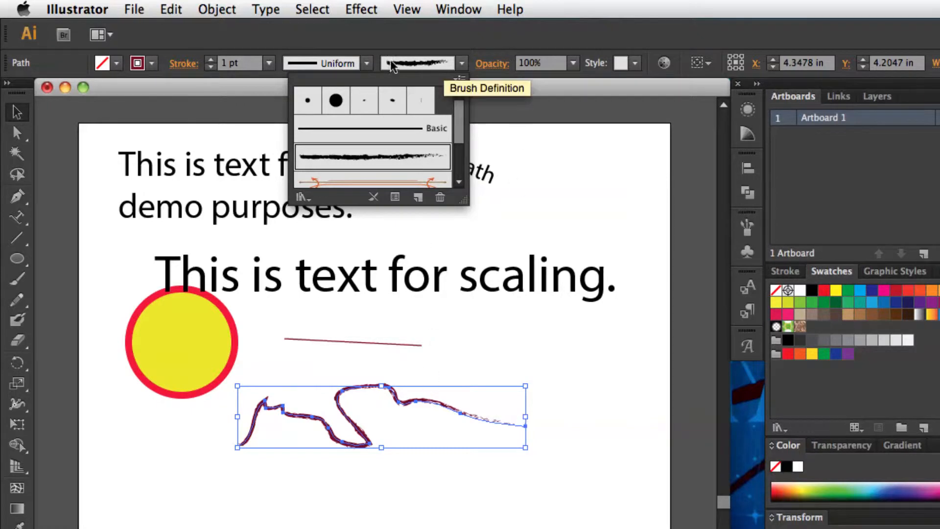
left_click(269, 62)
left_click(294, 216)
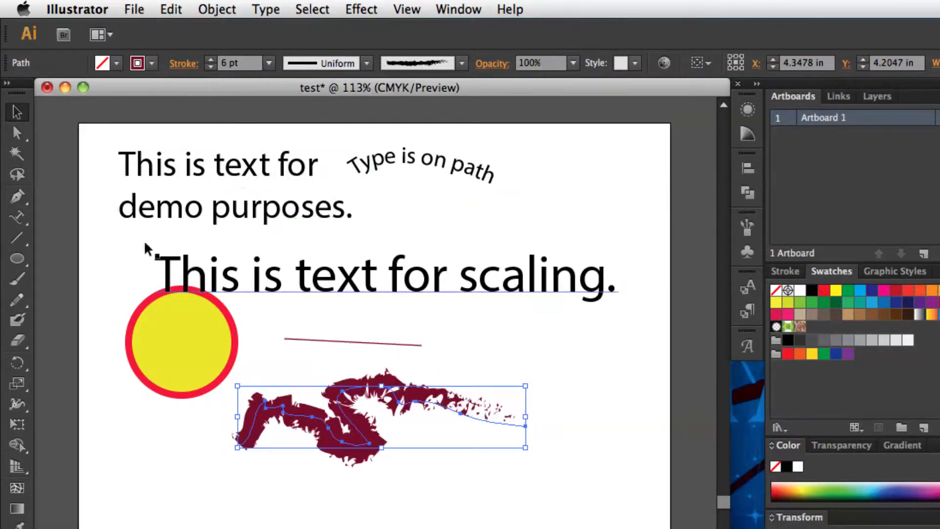
left_click(78, 151)
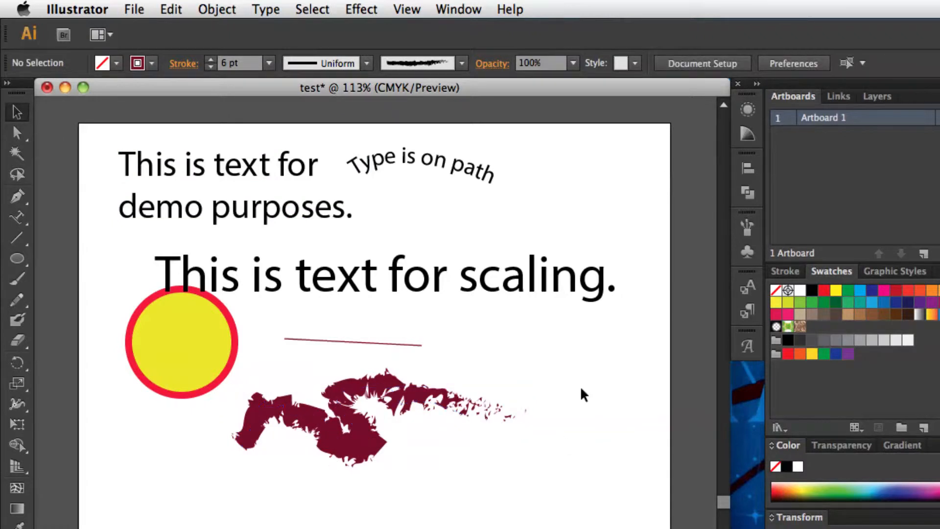